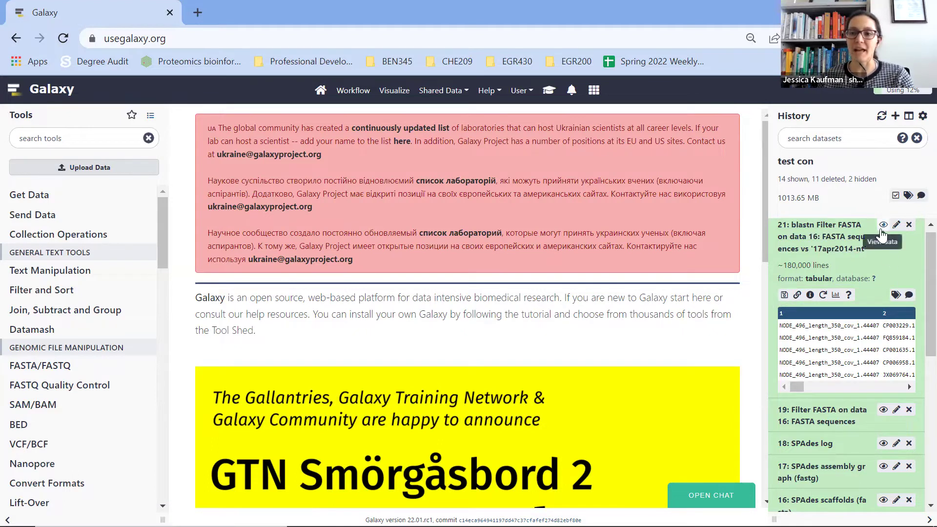
Start downloading the blastn tabular results of dataset 21, then cancel it from the browser's download bar.
click(785, 296)
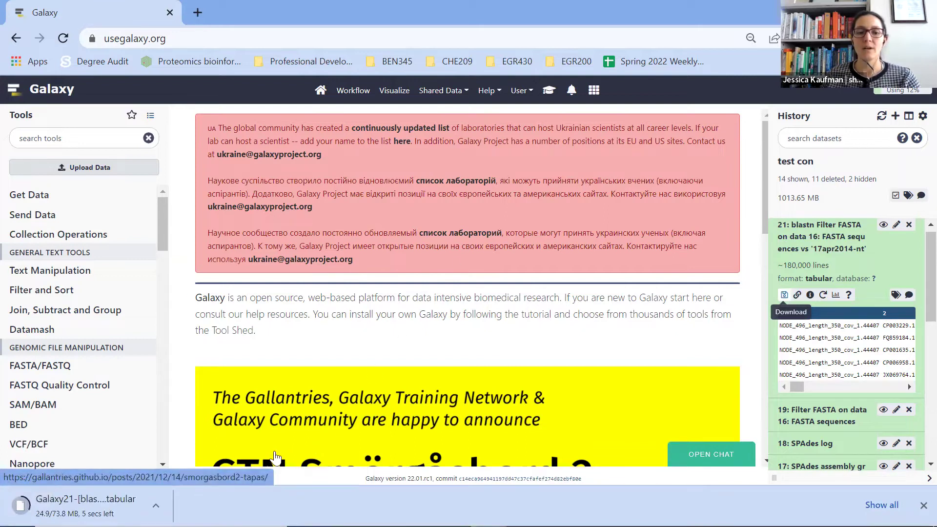
click(156, 506)
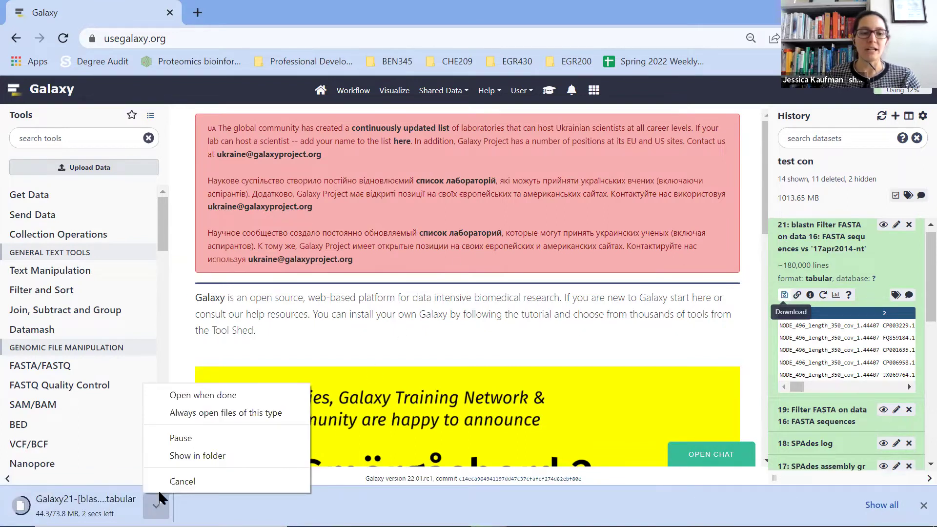
click(183, 479)
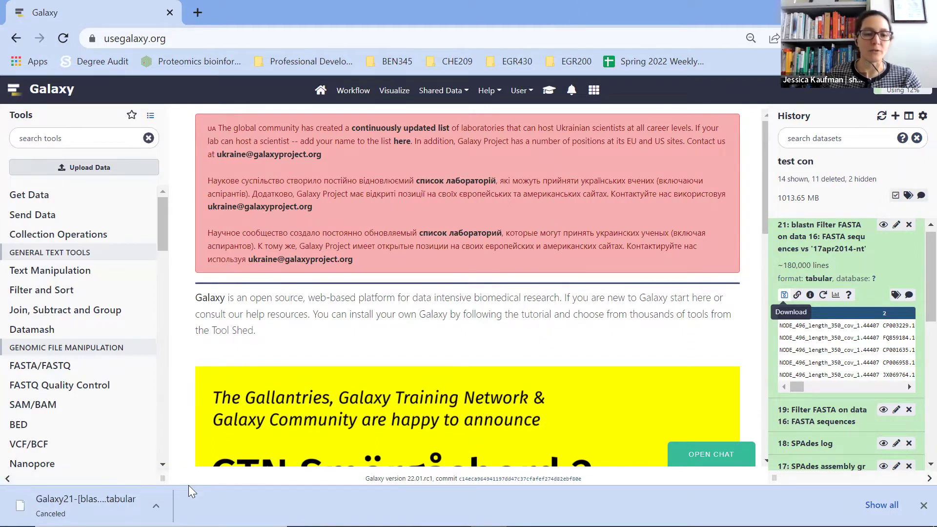
click(156, 503)
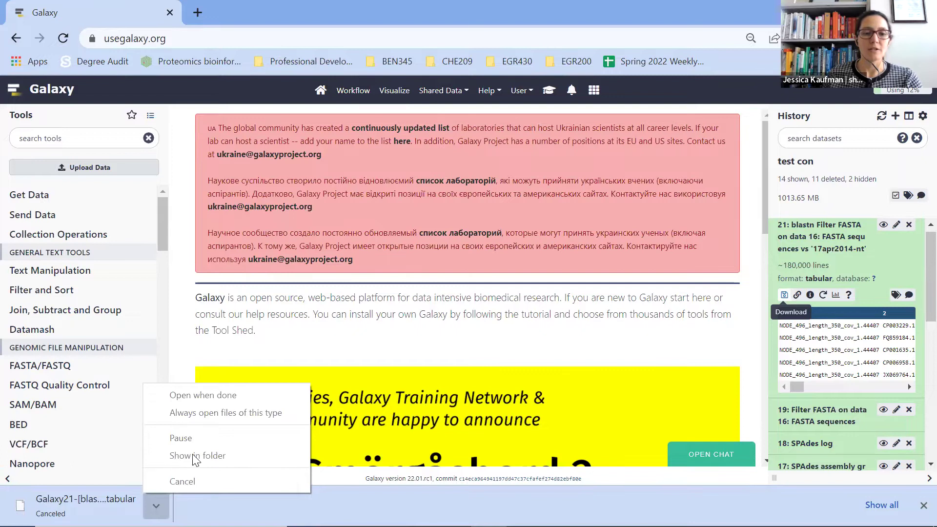
click(364, 348)
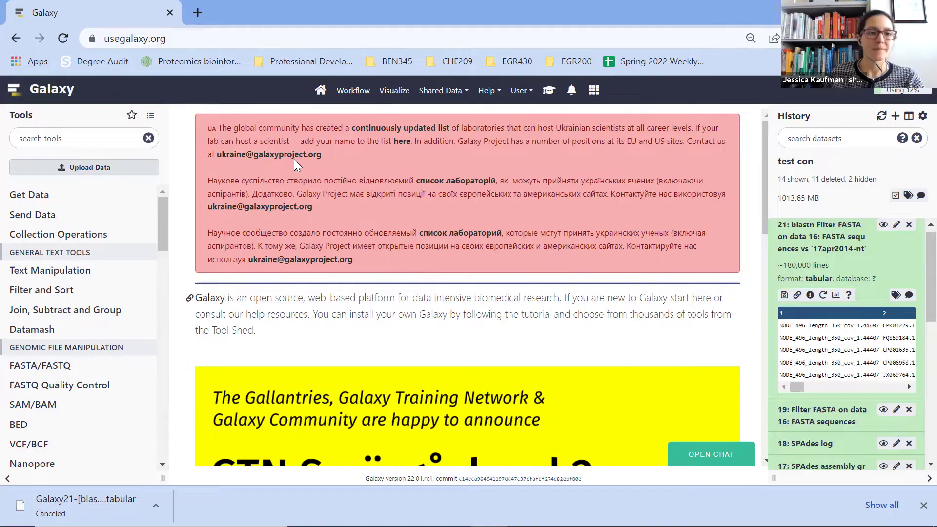
key(super+Down)
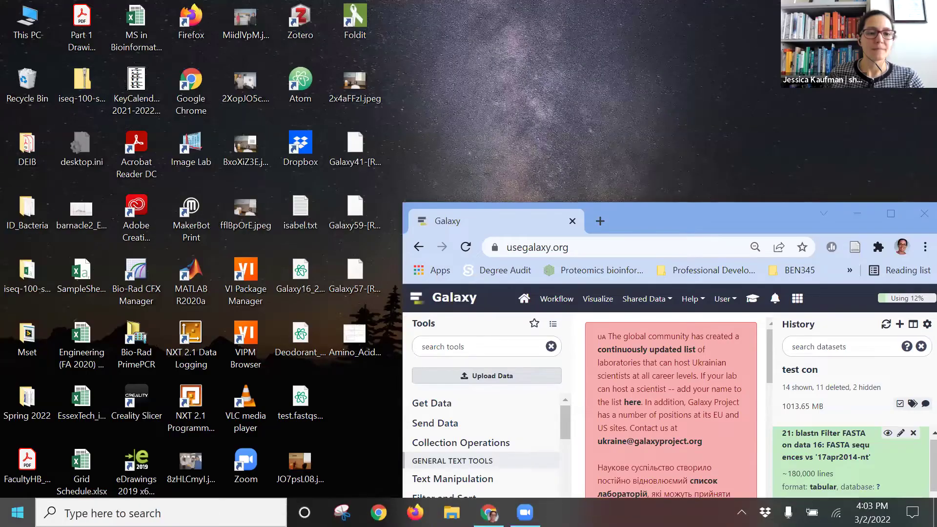
key(super)
scroll(80, 377, down, 3)
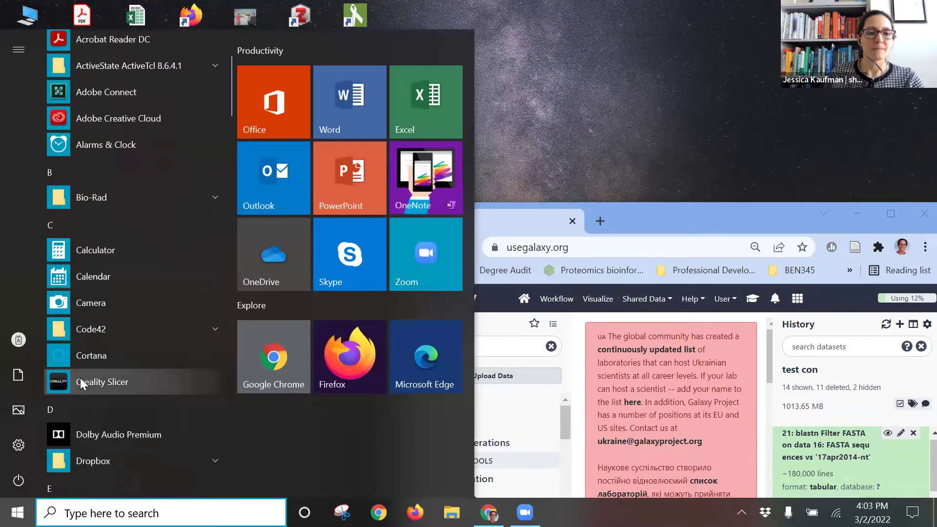
click(74, 461)
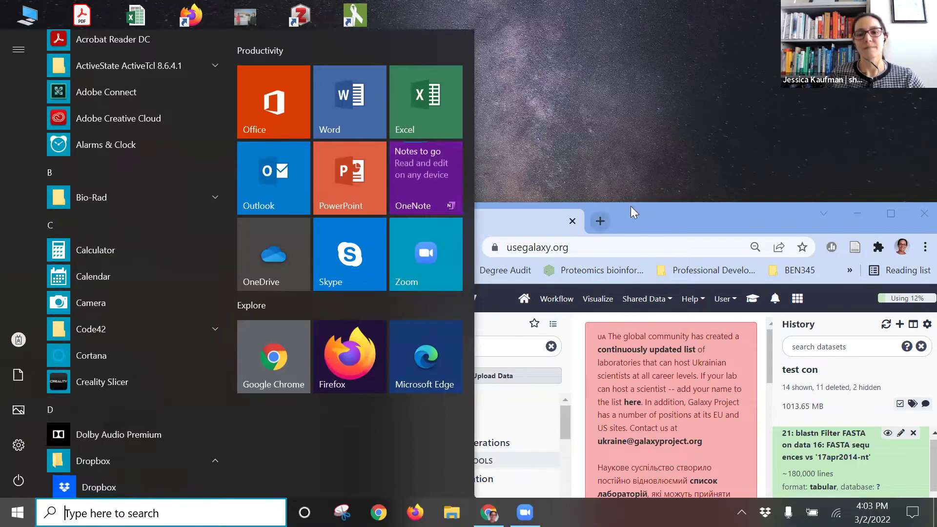
click(890, 213)
click(890, 213)
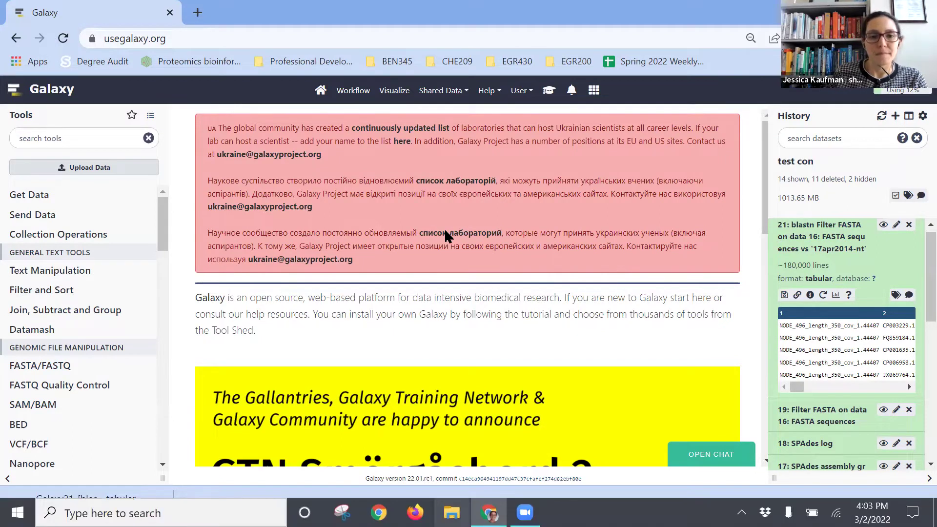
Open the Galaxy21 blastn results file from Downloads in Excel using Open with.
key(super+e)
click(283, 301)
click(378, 269)
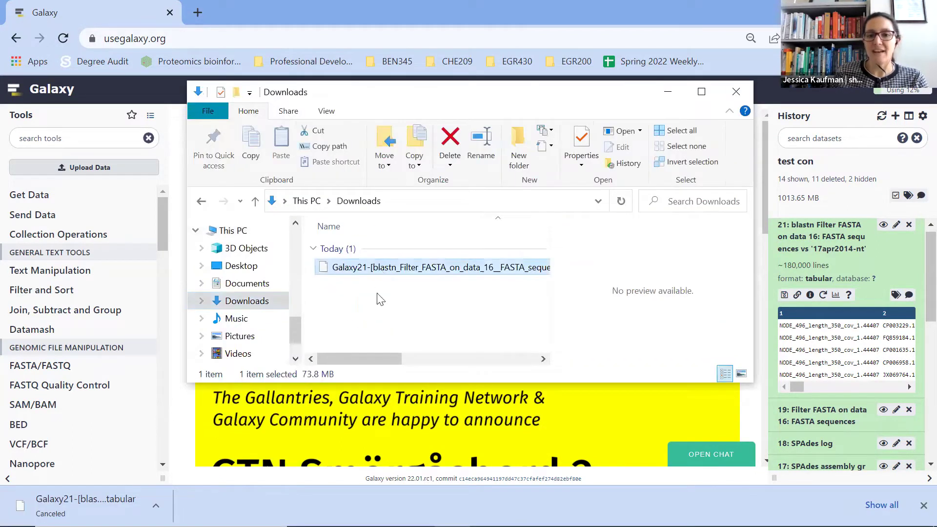
drag(376, 360, 545, 355)
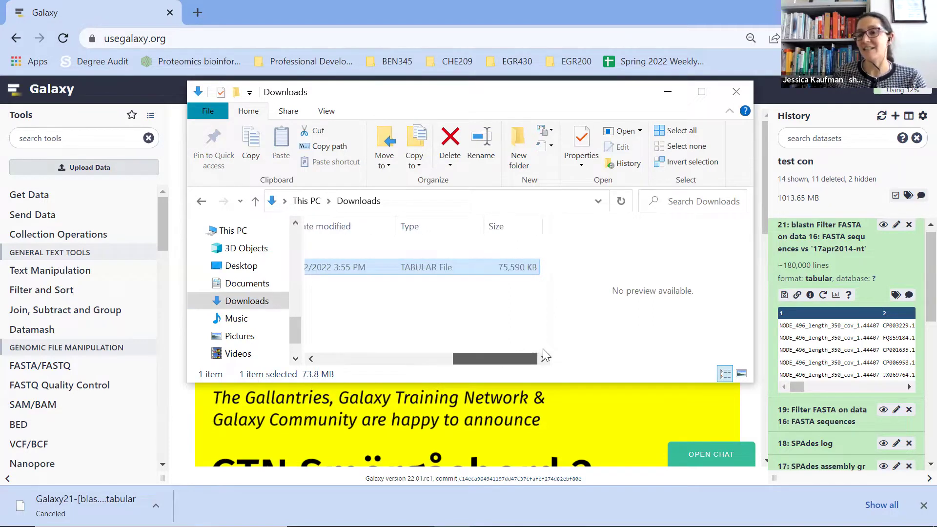
drag(543, 349, 323, 348)
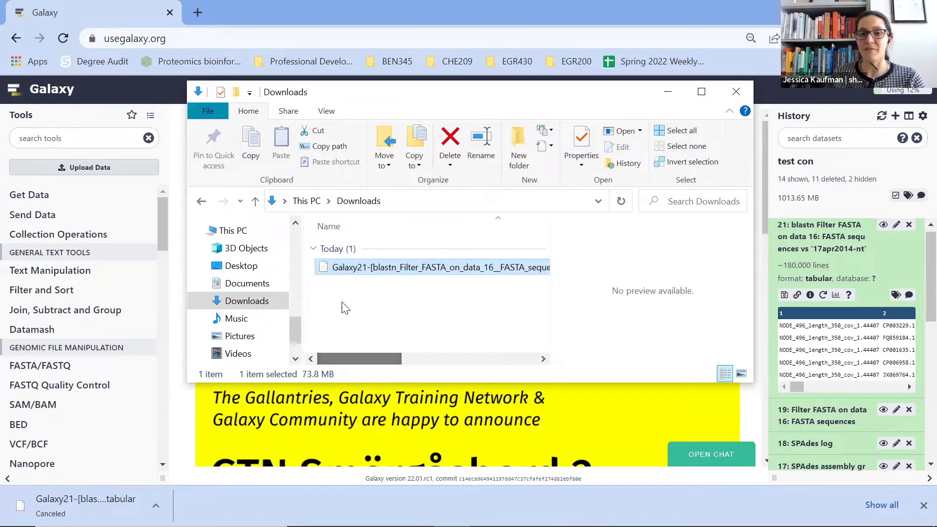
right_click(326, 272)
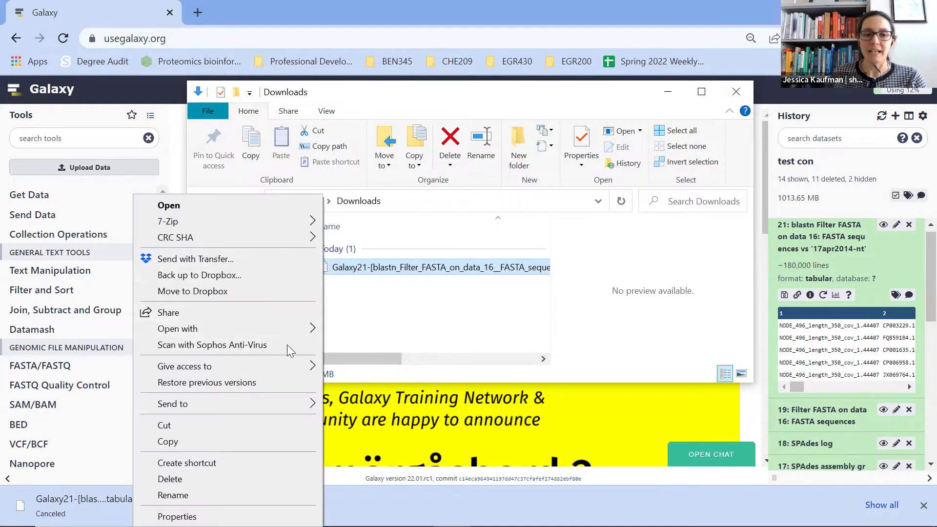
mouse_move(289, 328)
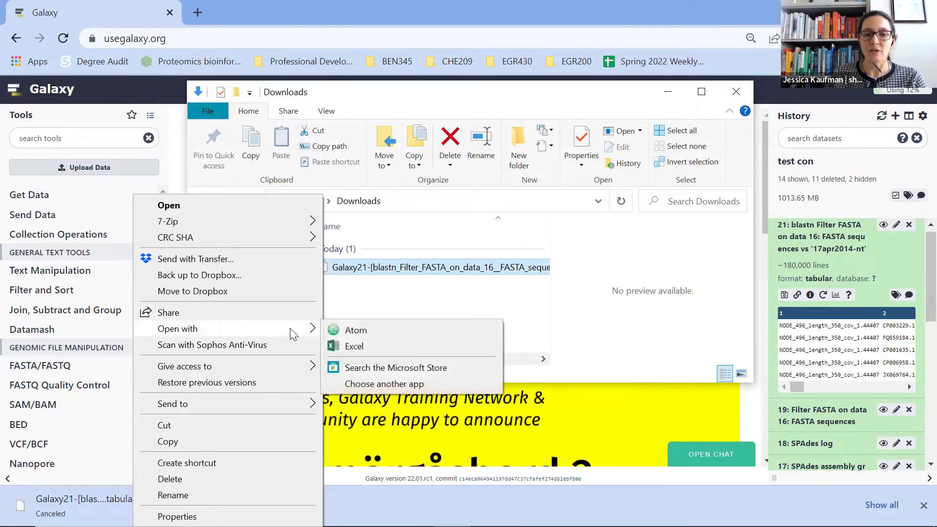
click(360, 347)
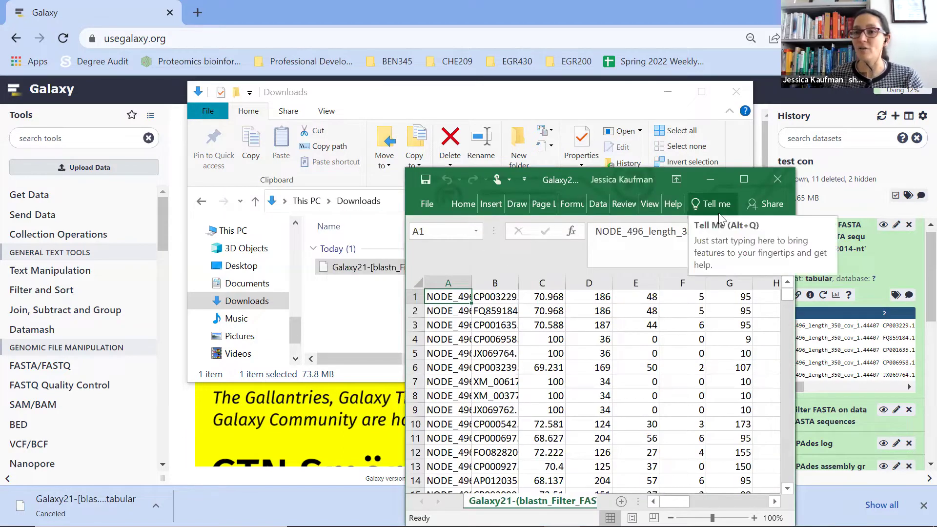
Maximize Excel to scroll through the blastn hit rows, then restore it and go back to Galaxy.
click(738, 183)
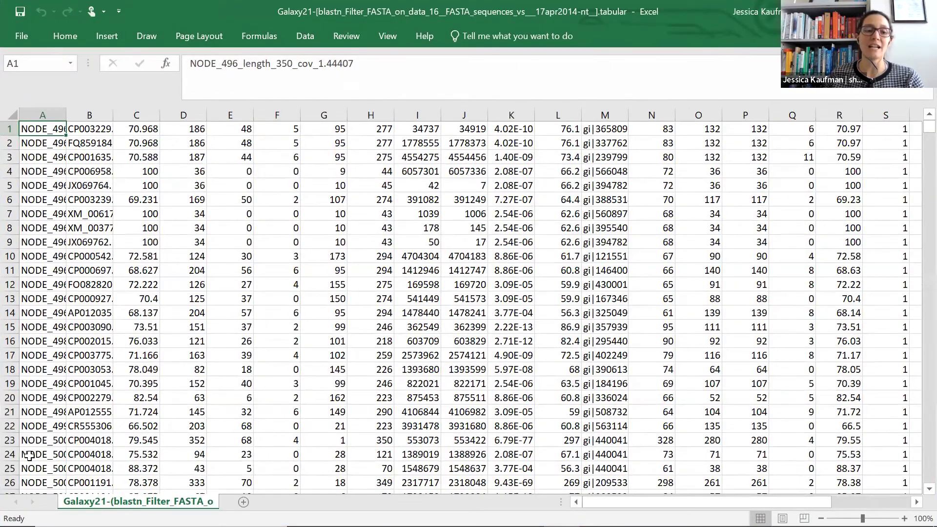
scroll(33, 440, down, 10)
scroll(31, 437, up, 10)
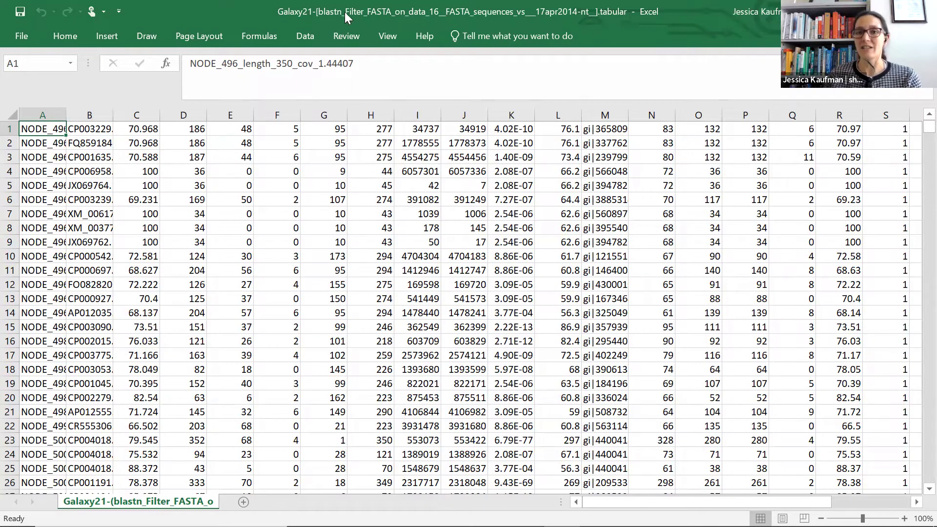
double_click(436, 18)
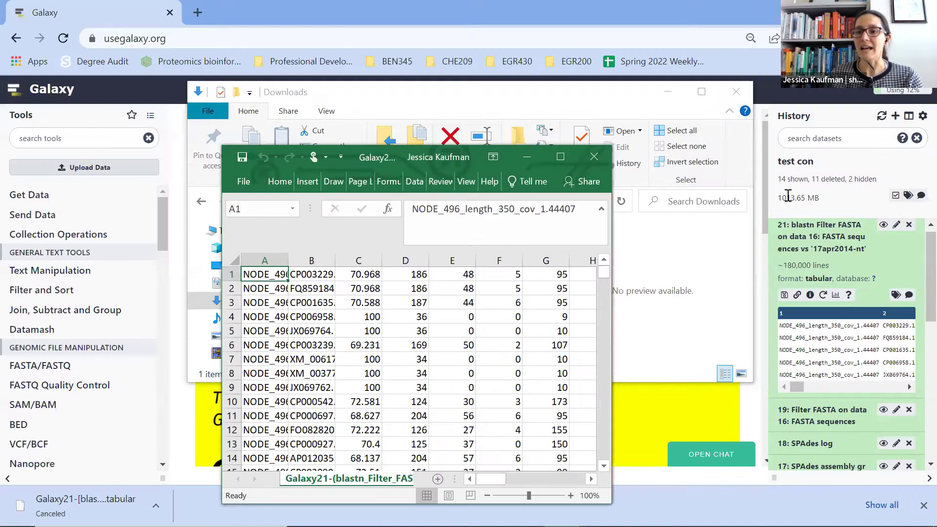
click(846, 208)
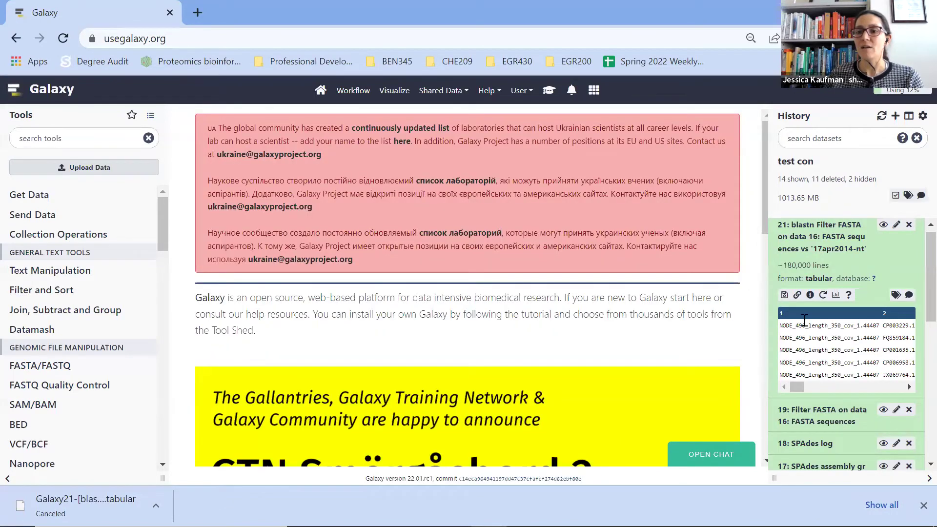
Reopen dataset 21's blastn tool form and read its help on the 12 standard tabular columns.
click(822, 295)
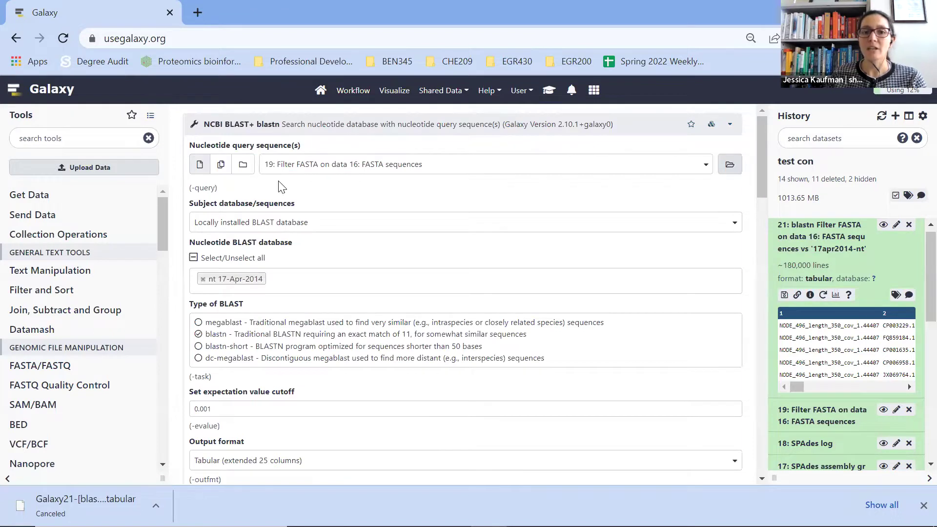
scroll(281, 185, down, 15)
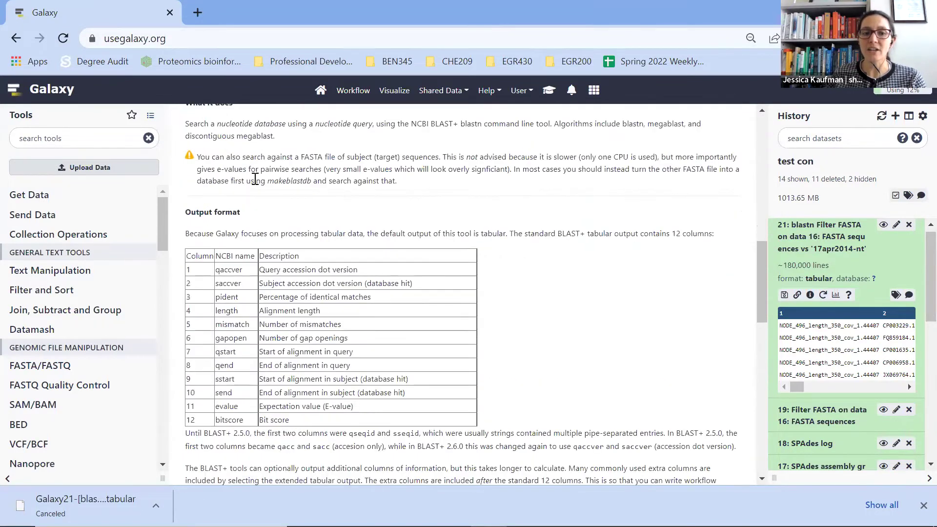
scroll(243, 134, up, 3)
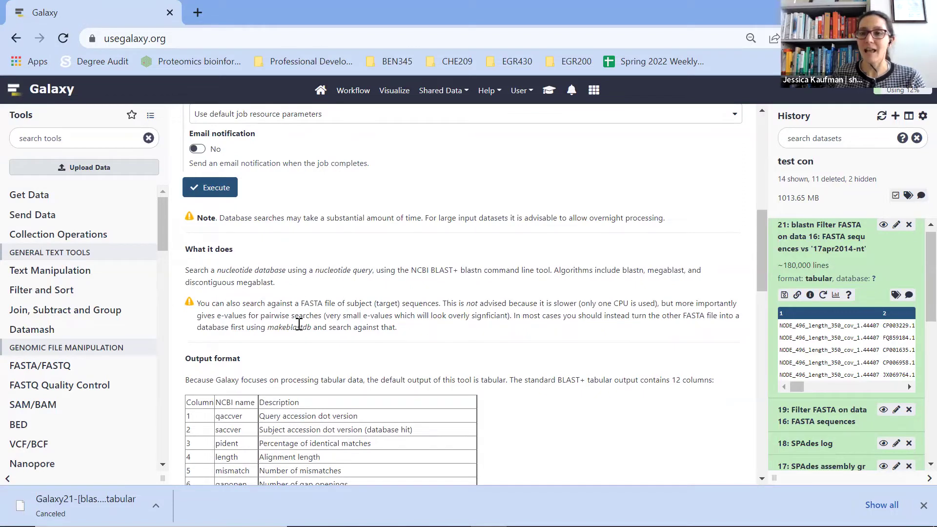
drag(216, 270, 279, 270)
drag(342, 269, 369, 268)
click(368, 266)
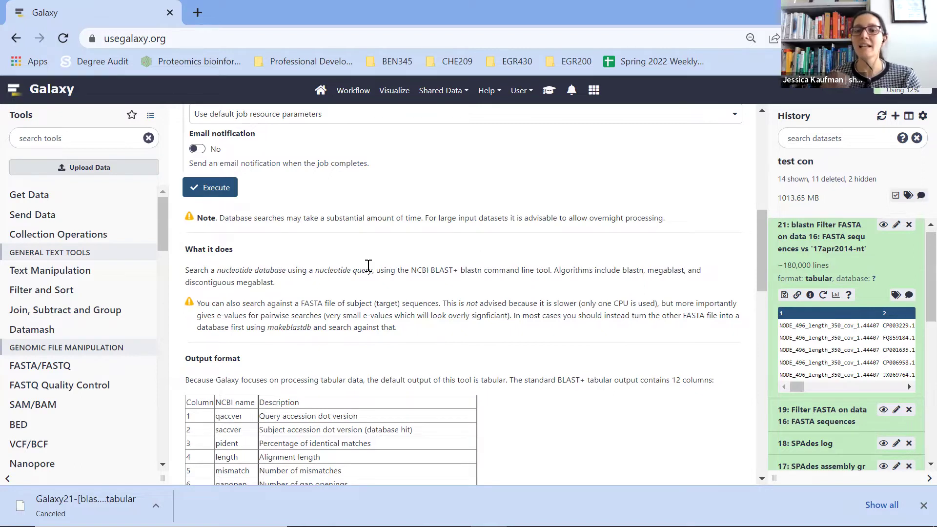
drag(259, 429, 287, 430)
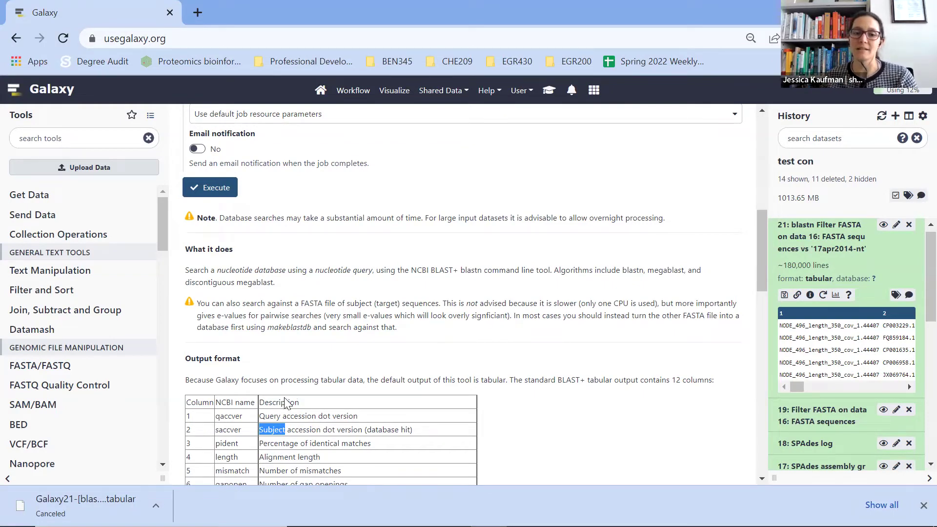
scroll(288, 400, down, 3)
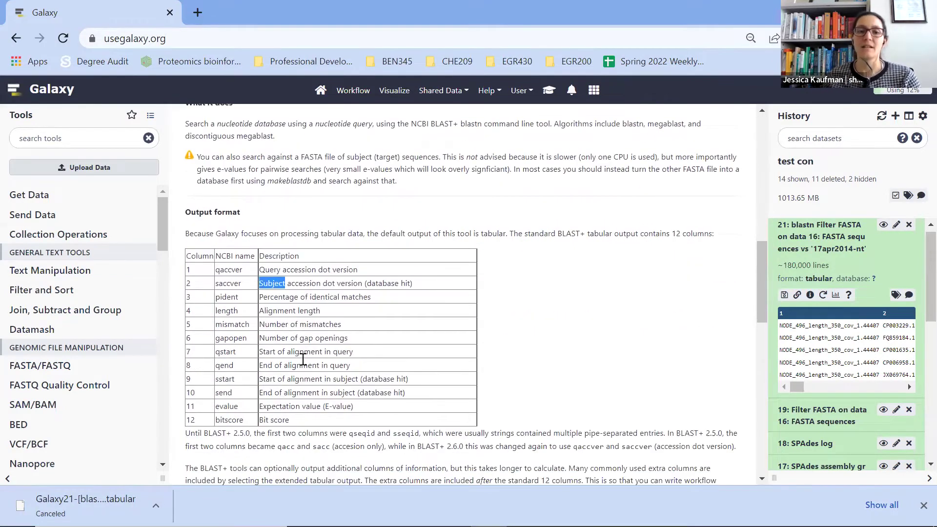
click(208, 277)
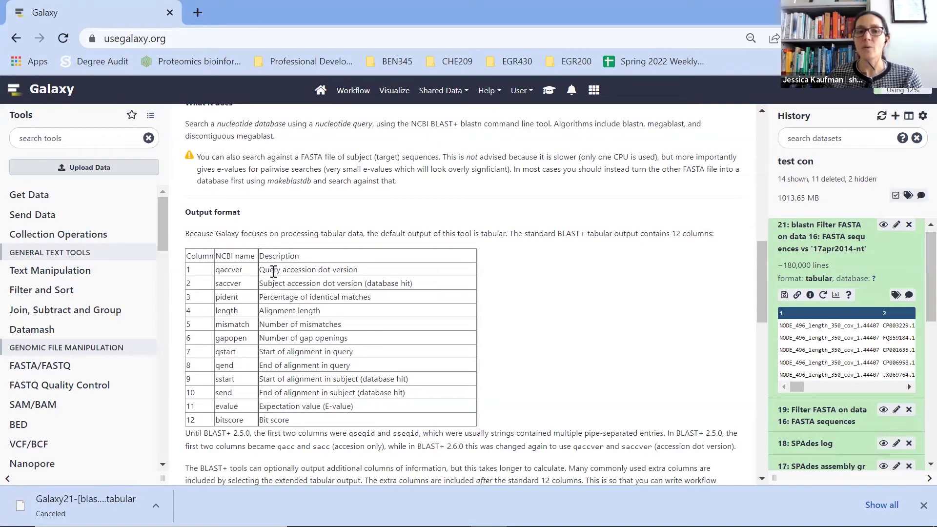
drag(260, 271, 335, 272)
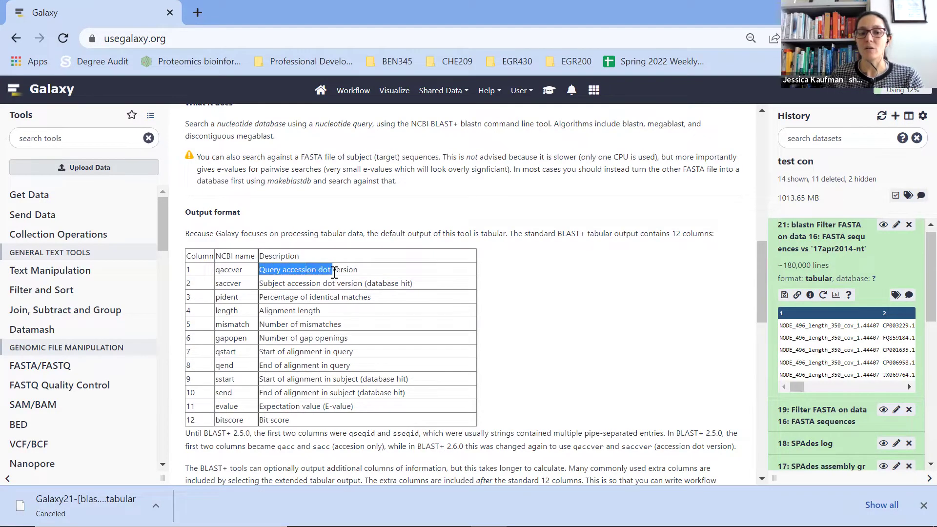
click(326, 274)
drag(260, 282, 330, 284)
click(292, 287)
drag(261, 297, 305, 297)
click(305, 297)
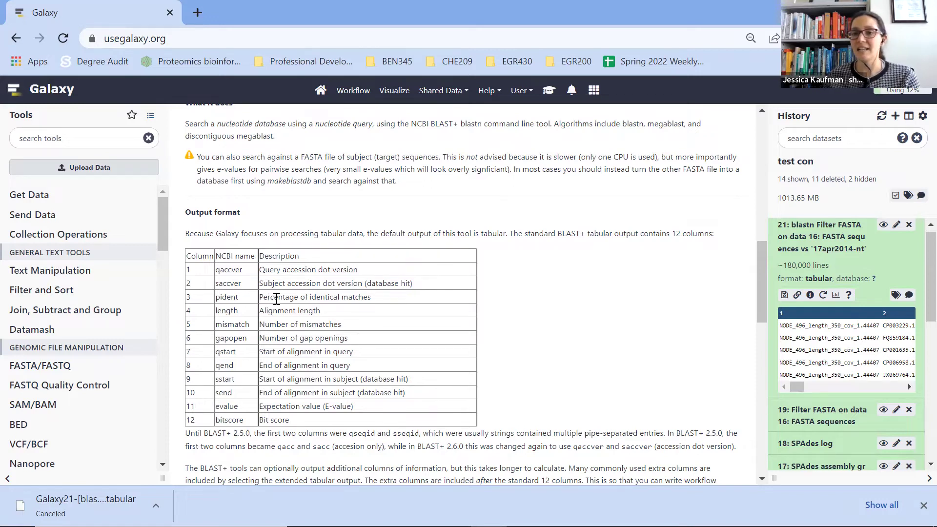
scroll(282, 315, down, 2)
scroll(282, 315, down, 3)
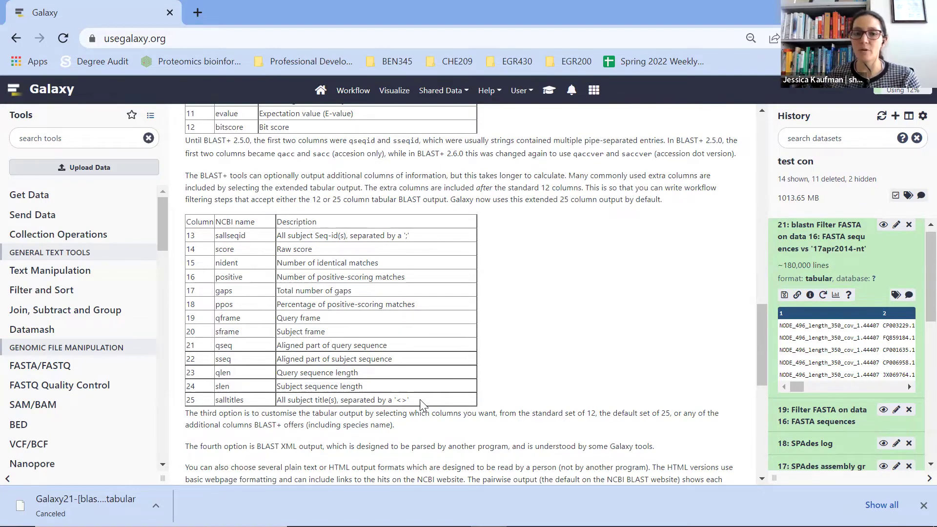
drag(420, 405, 279, 401)
click(278, 401)
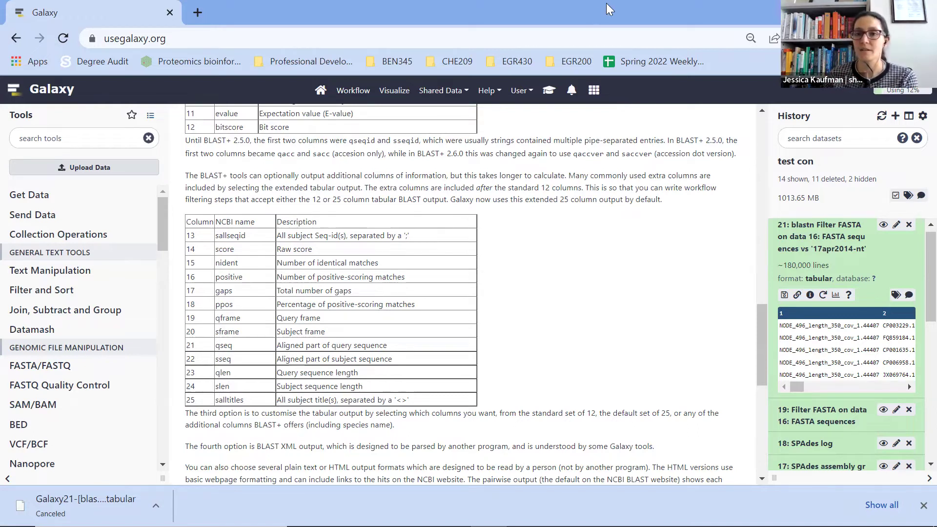
Bring the Excel sheet forward, maximize it, and insert an empty row above the data.
key(super+Down)
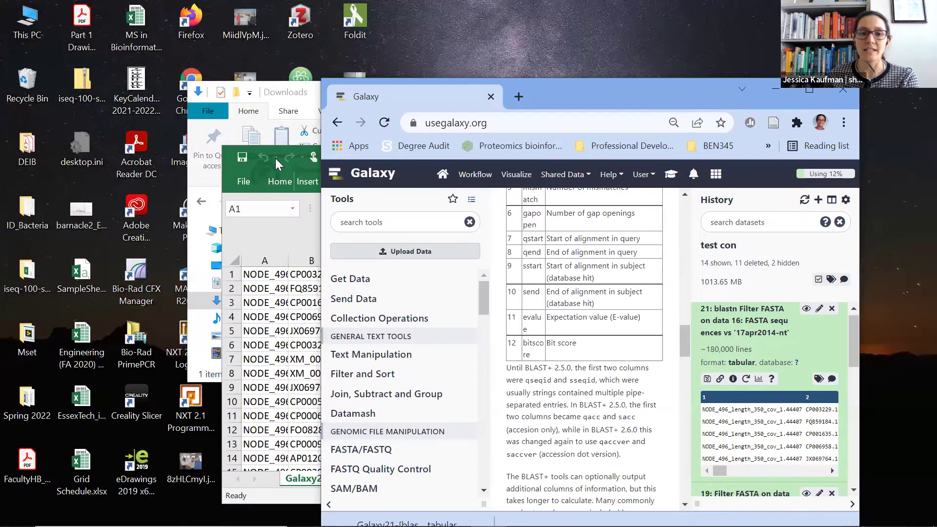
key(alt+Tab)
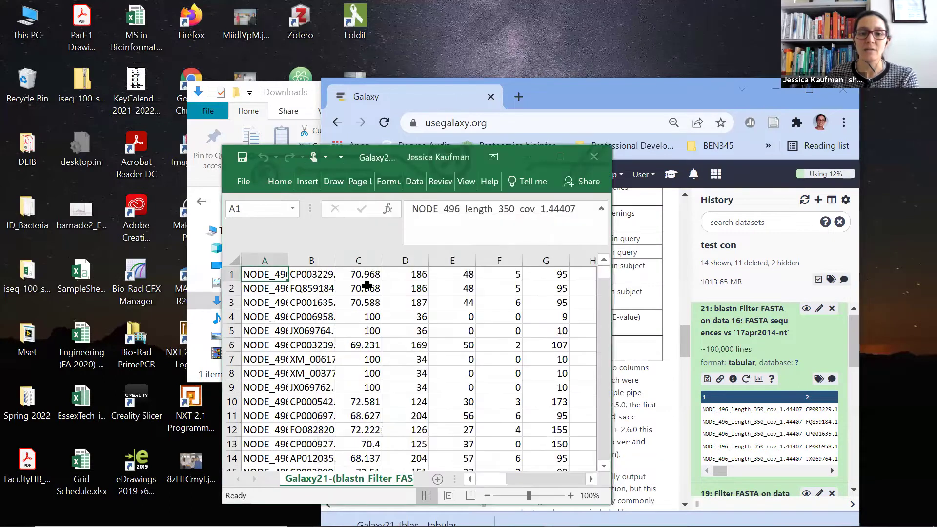
click(566, 161)
right_click(5, 131)
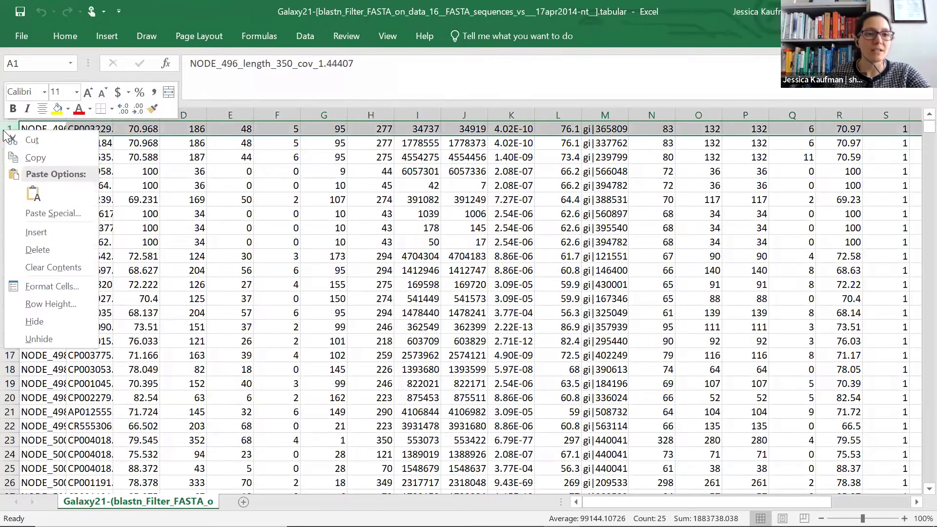
click(36, 232)
Enter the headers Query, Subject and Percent_Identity in cells A1 to C1.
click(41, 129)
text(Query)
key(Tab)
text(Subjec)
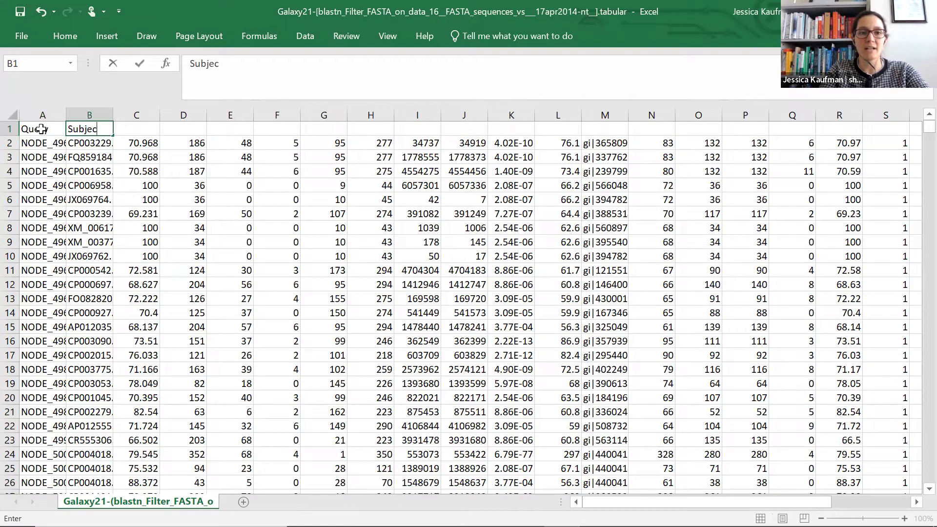
text(t)
key(Tab)
text(Perc)
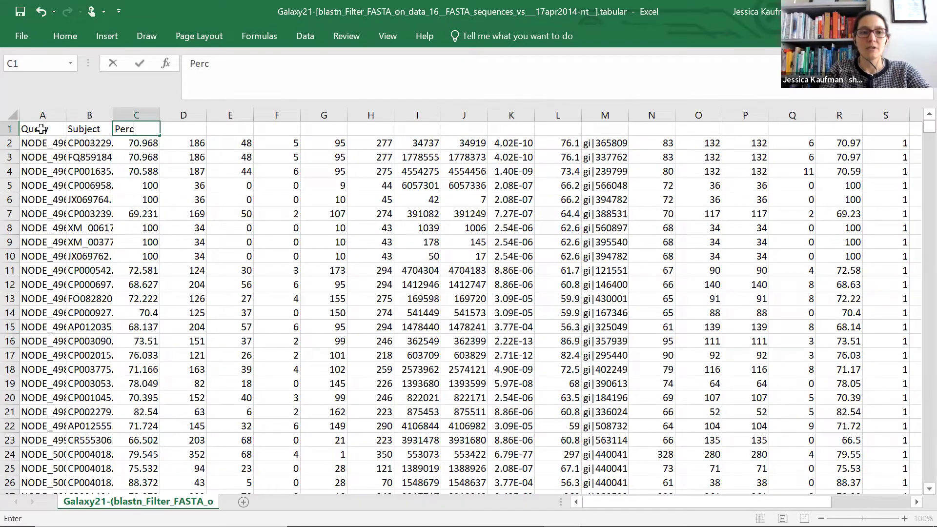
text(ent_Identity)
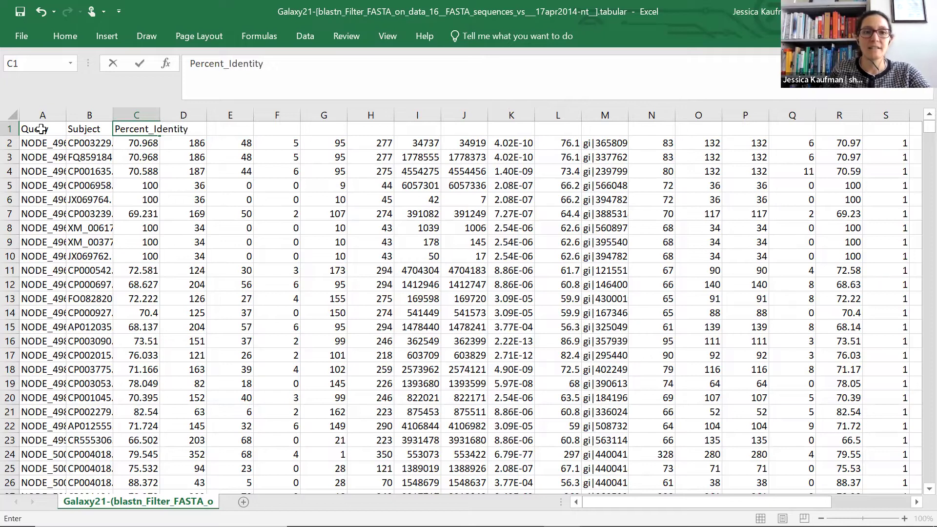
click(312, 183)
click(193, 115)
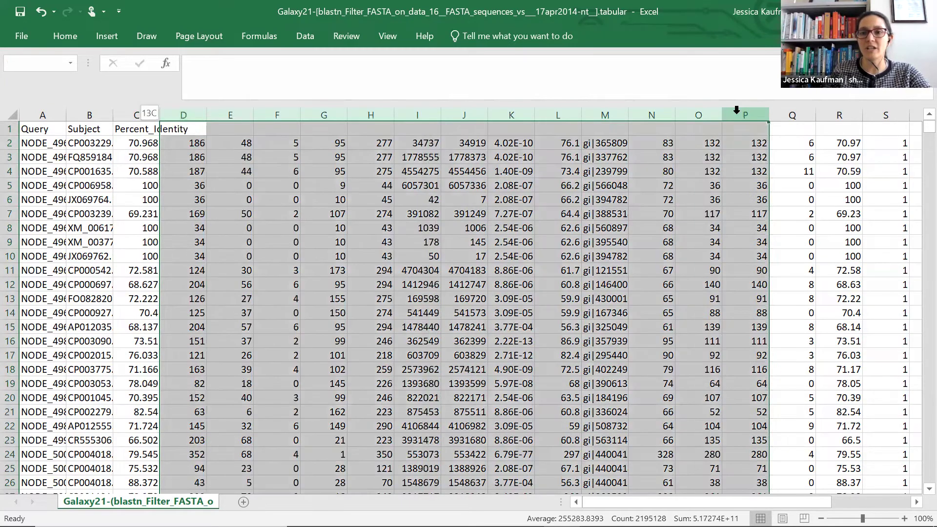
Delete columns D–P and then D–K so species descriptions land in column D.
shift+click(738, 114)
right_click(738, 113)
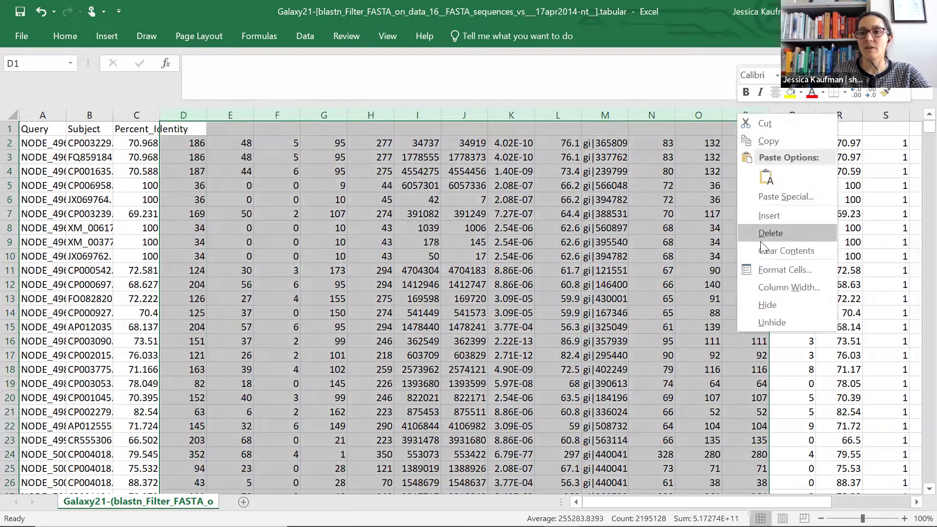
click(764, 236)
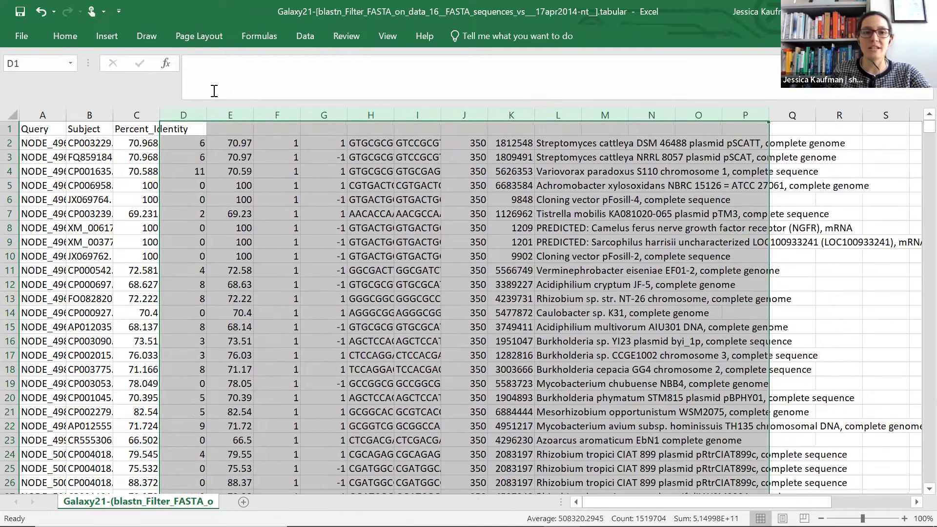
click(188, 116)
shift+click(517, 112)
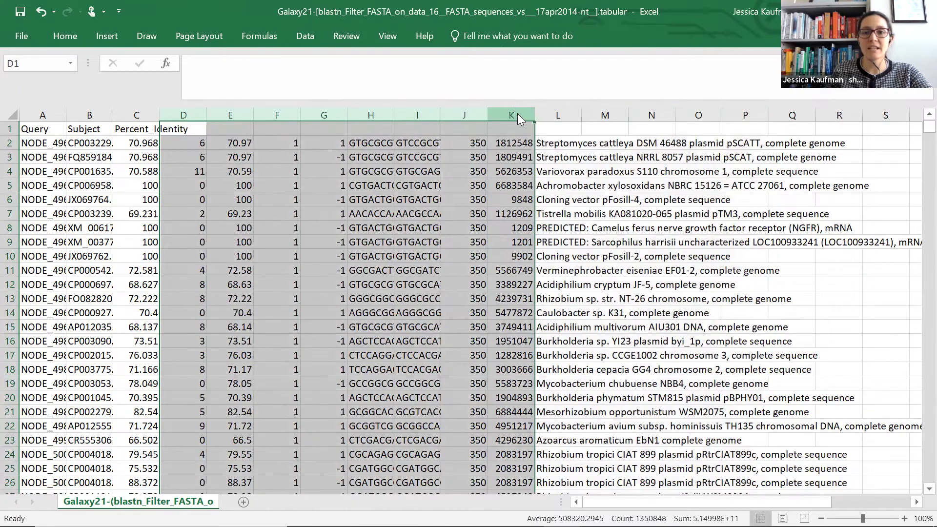
right_click(517, 111)
click(539, 233)
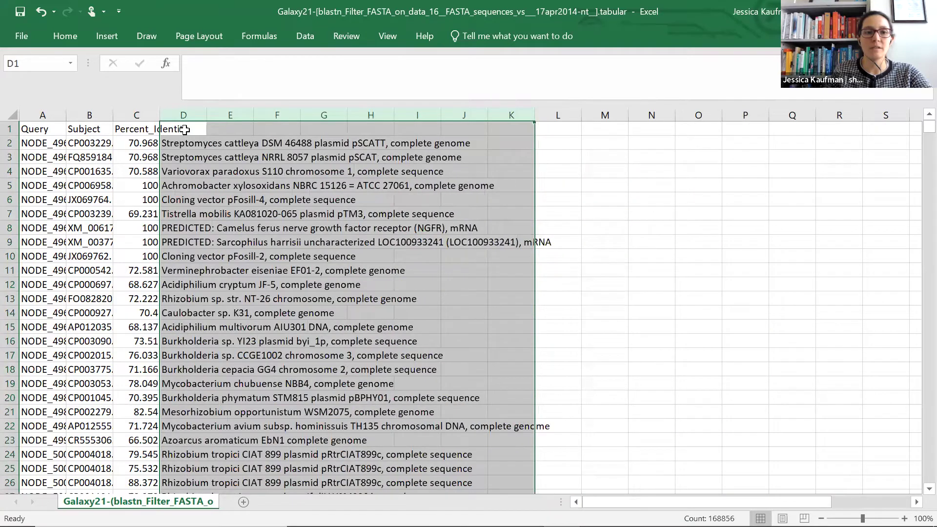
Head column D 'Species', add filters to header cells A1:D1, and autofit column D.
text(Spe)
text(c)
key(BackSpace)
text(ecies)
key(Return)
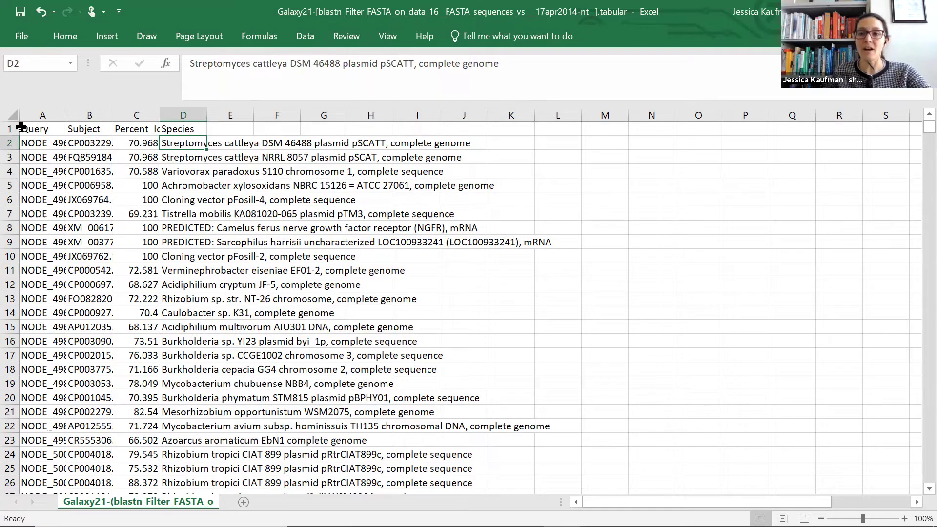
click(44, 132)
drag(166, 129, 167, 129)
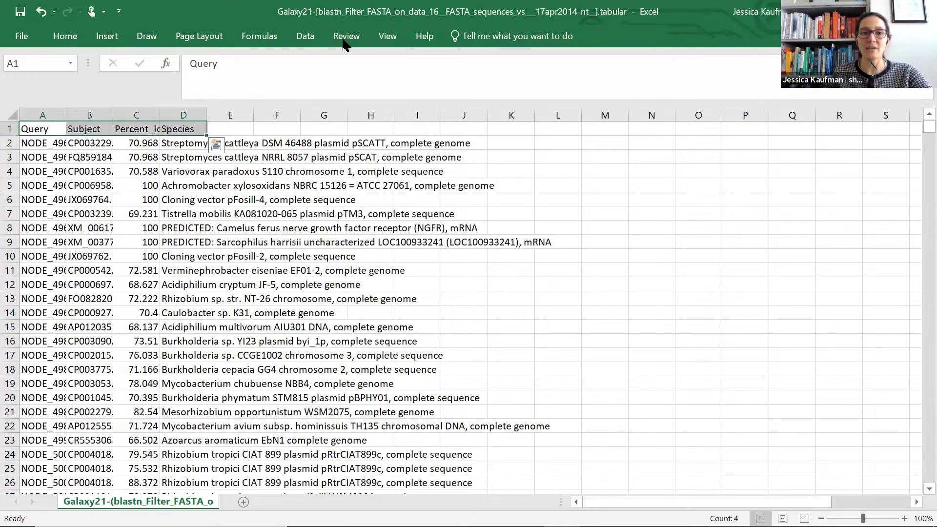
click(303, 36)
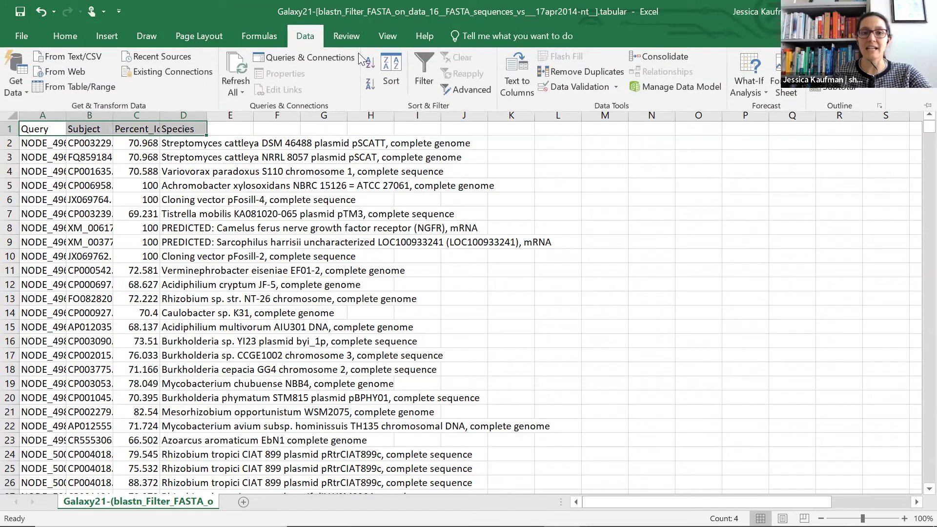
click(417, 68)
double_click(207, 115)
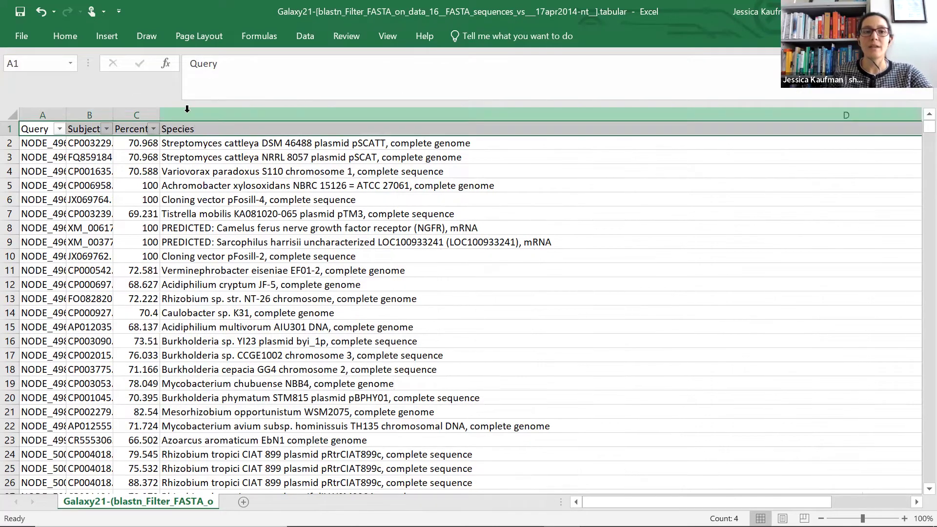
Autofit columns C and B and widen column A to show full NODE names.
double_click(158, 115)
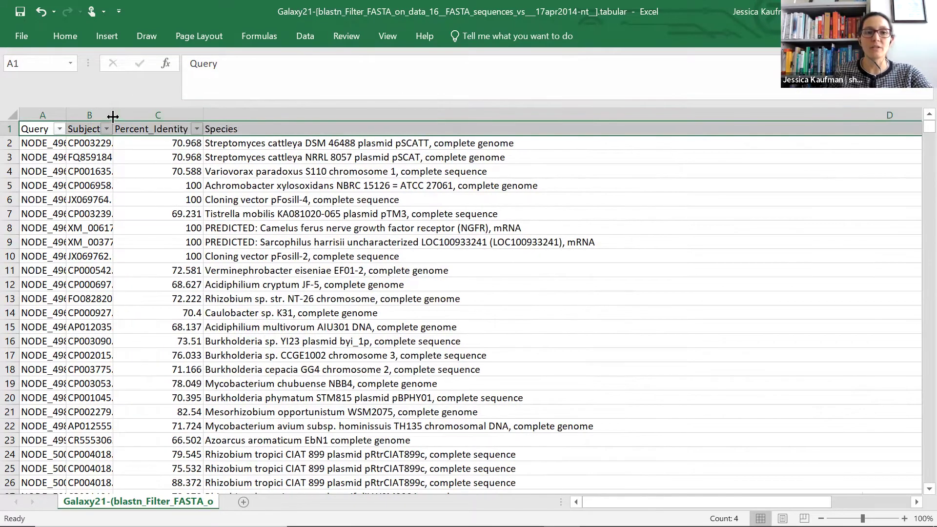
double_click(113, 115)
drag(68, 116, 121, 115)
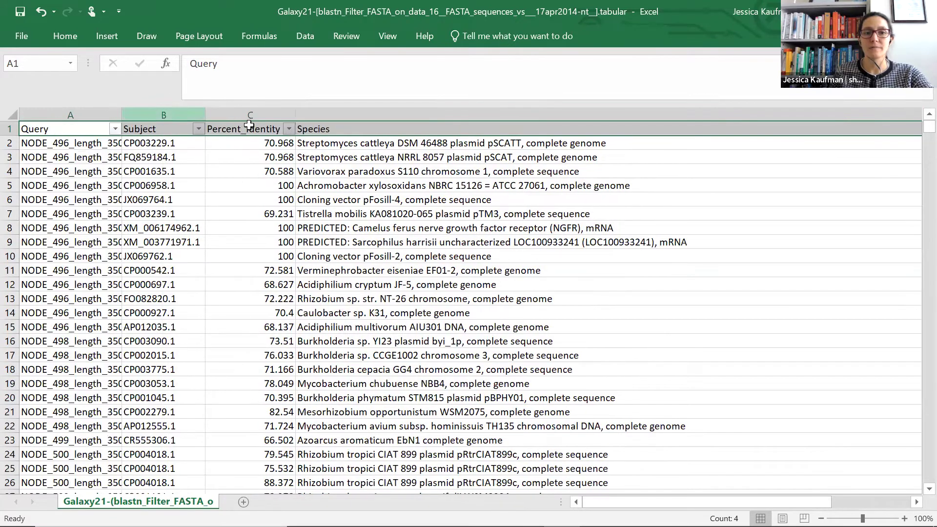
Sort Percent_Identity largest to smallest and filter to 100 only, leaving 7883 of 168856 records.
click(289, 130)
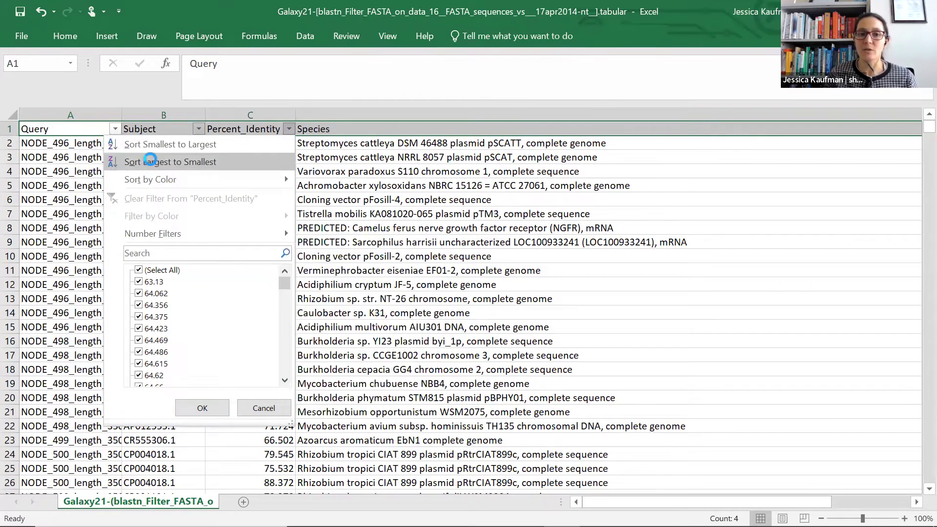
click(152, 160)
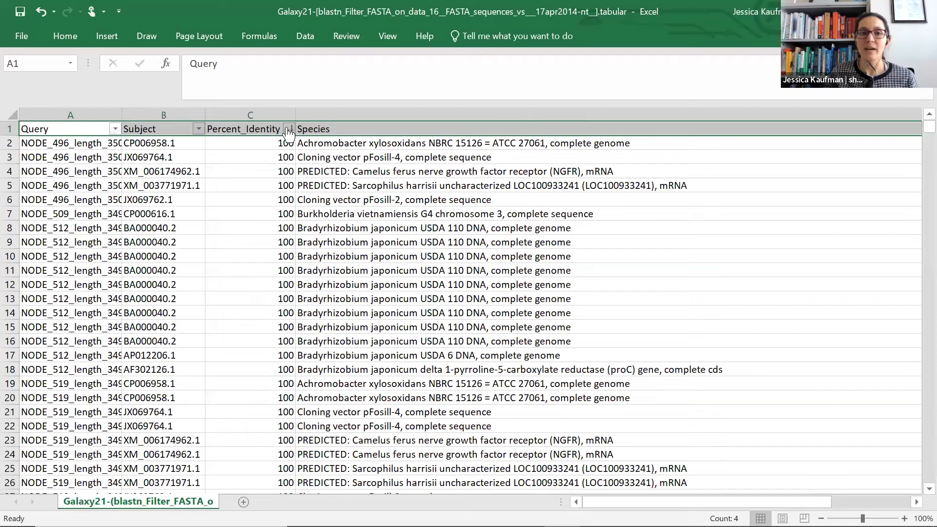
click(287, 129)
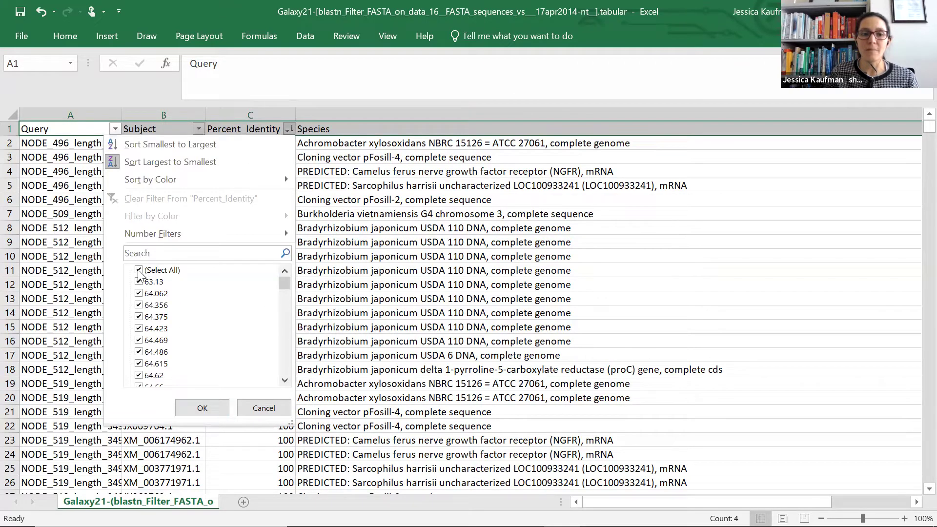
click(176, 271)
drag(283, 285, 284, 369)
click(151, 375)
click(202, 408)
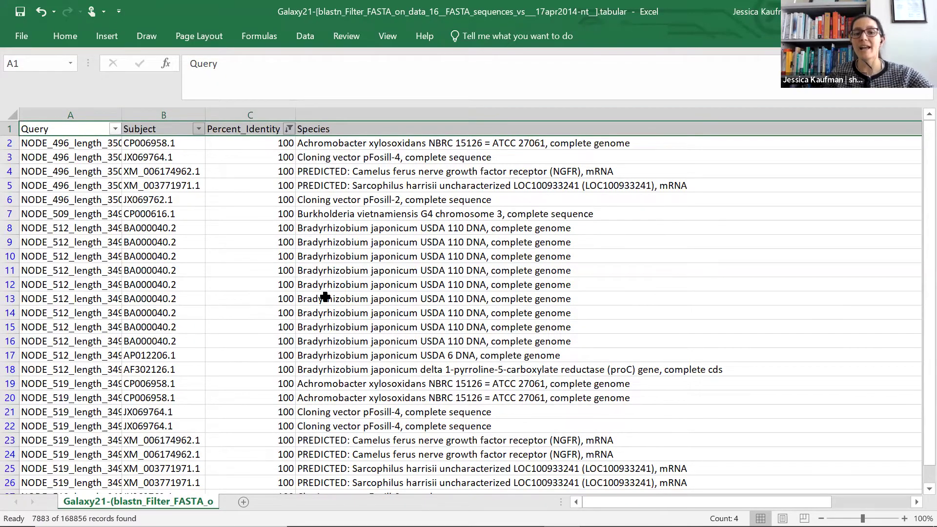
Browse the 100%-identity hits, inspecting Bradyrhizobium japonicum USDA 110 and Geobacter sp. M21 entries.
scroll(327, 317, down, 5)
scroll(327, 317, down, 20)
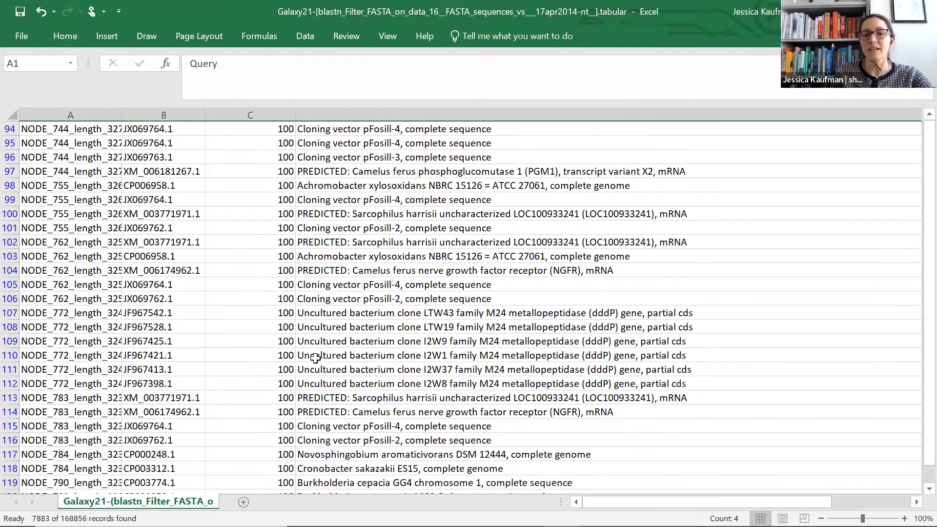
scroll(314, 359, down, 1)
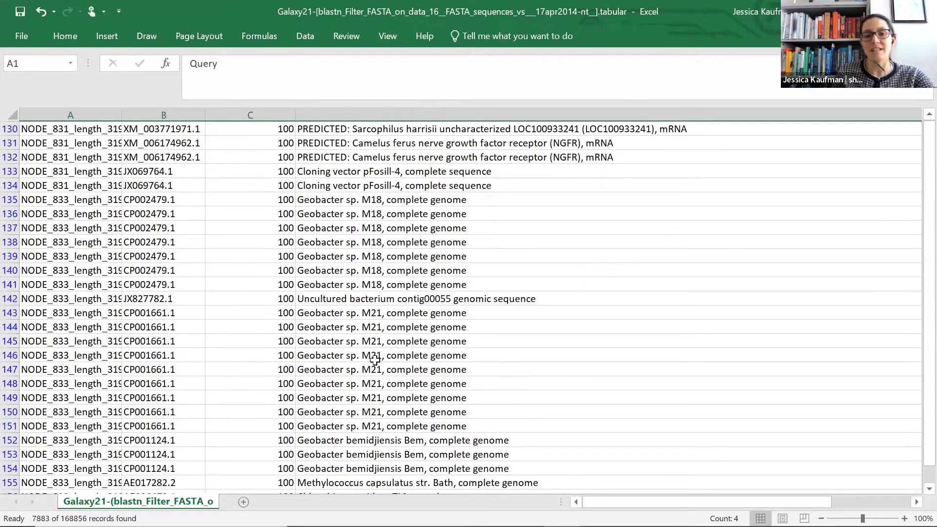
scroll(337, 373, up, 20)
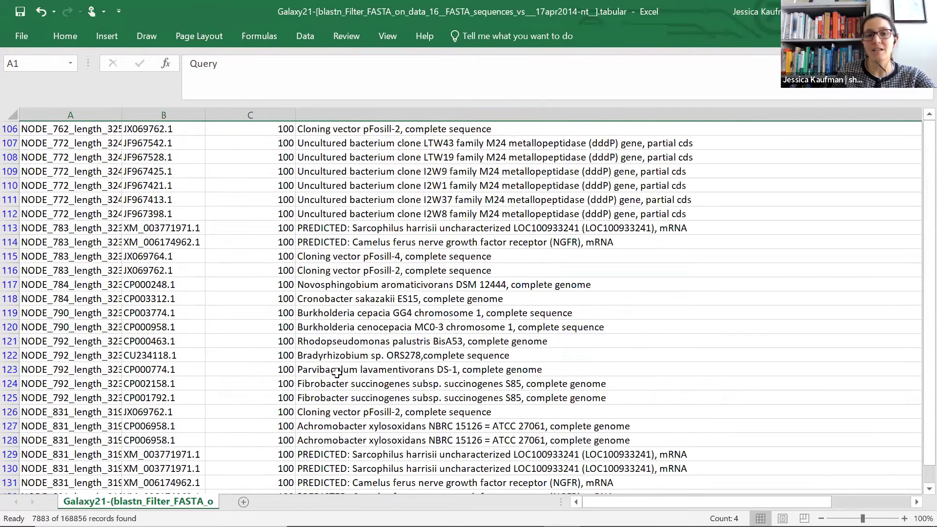
scroll(334, 371, up, 18)
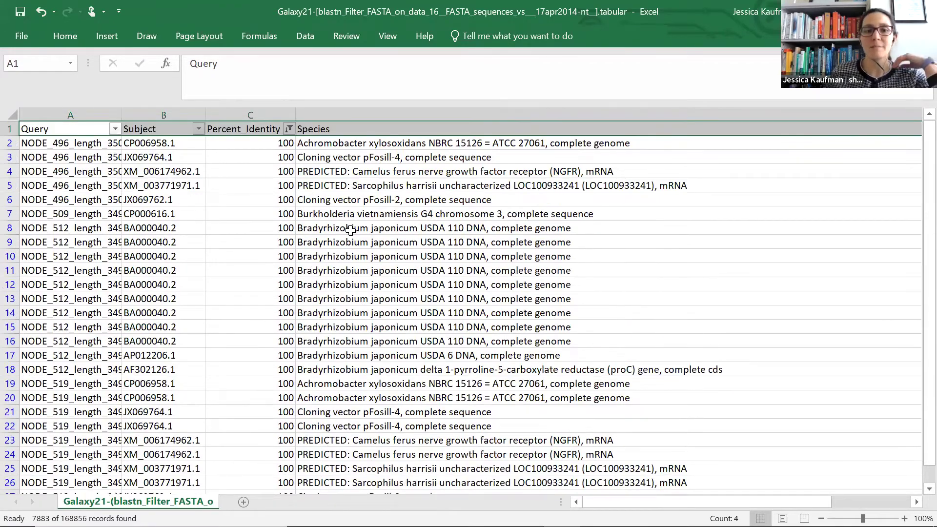
click(351, 229)
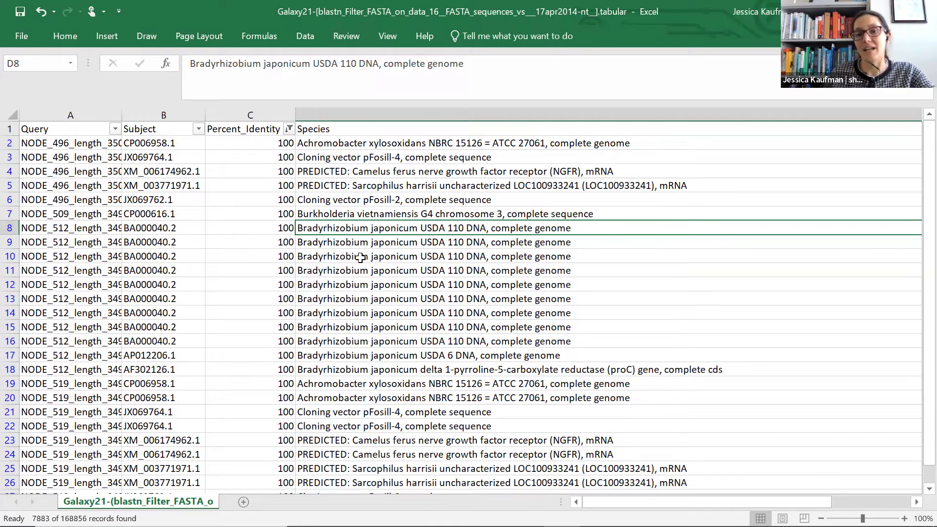
scroll(360, 254, down, 14)
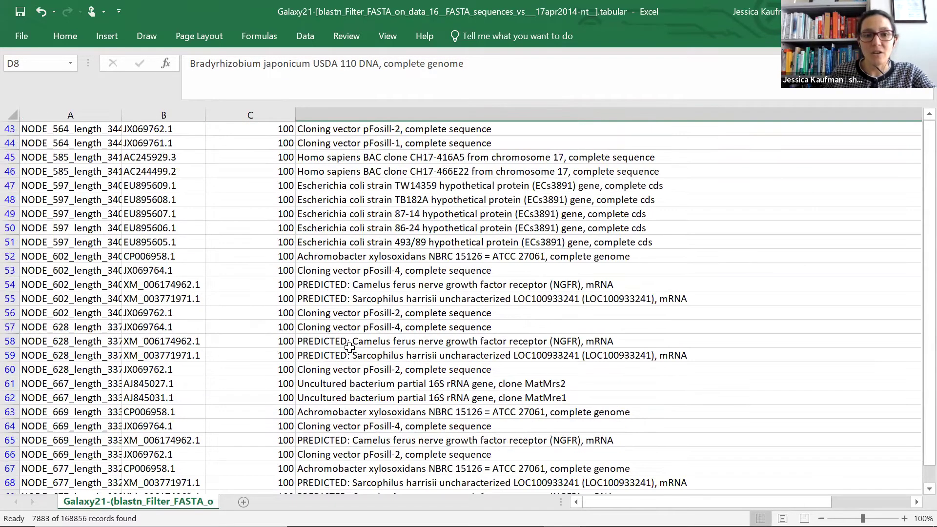
scroll(350, 318, down, 10)
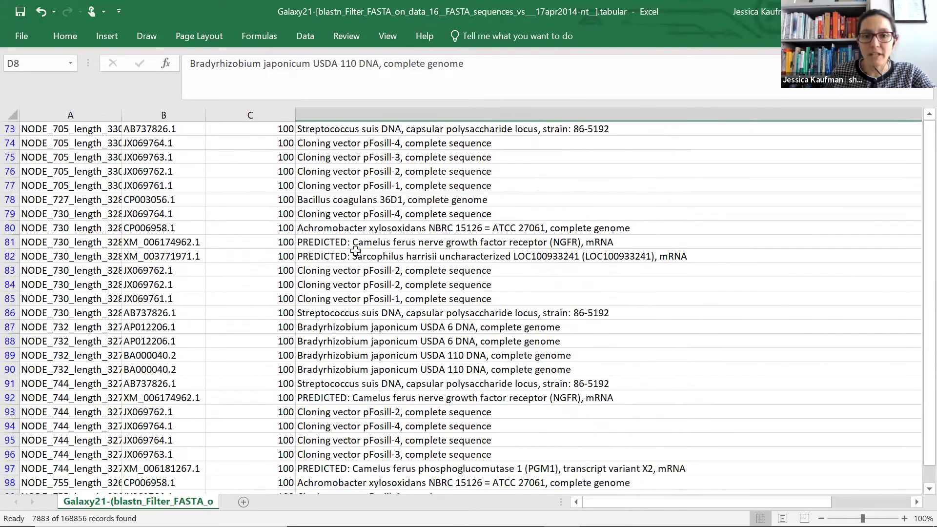
scroll(350, 317, down, 8)
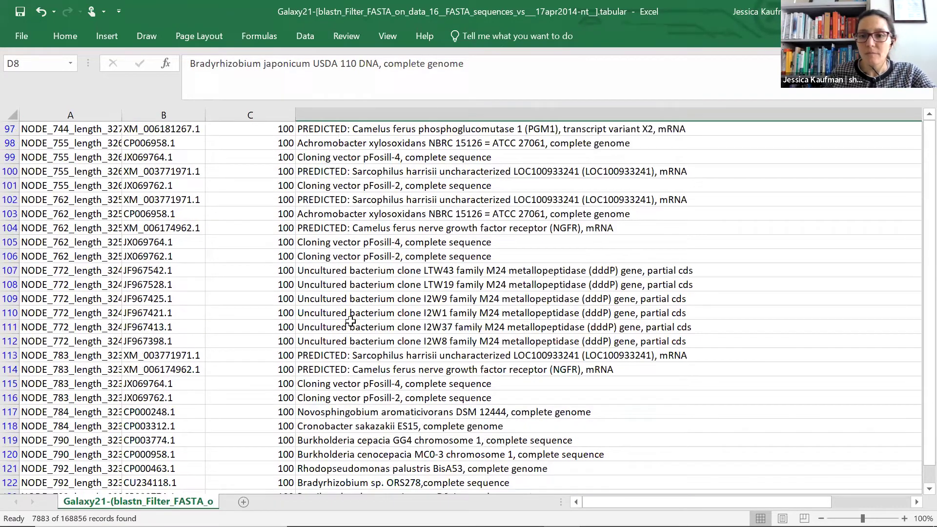
scroll(350, 320, down, 3)
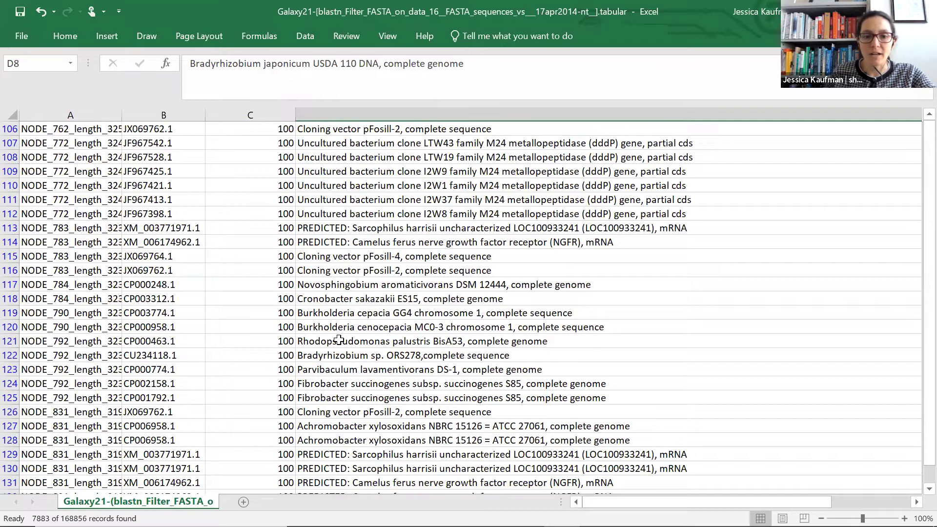
scroll(343, 343, down, 8)
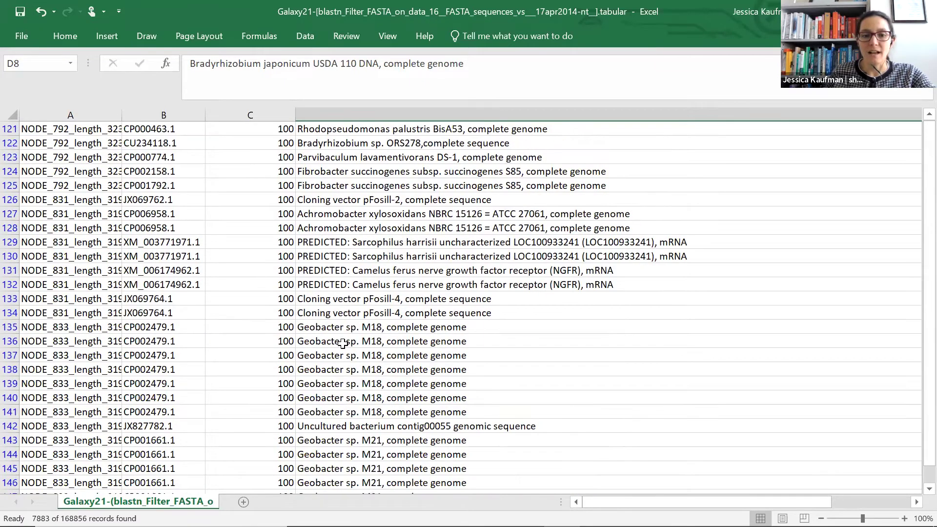
click(323, 342)
drag(322, 341, 323, 426)
click(385, 426)
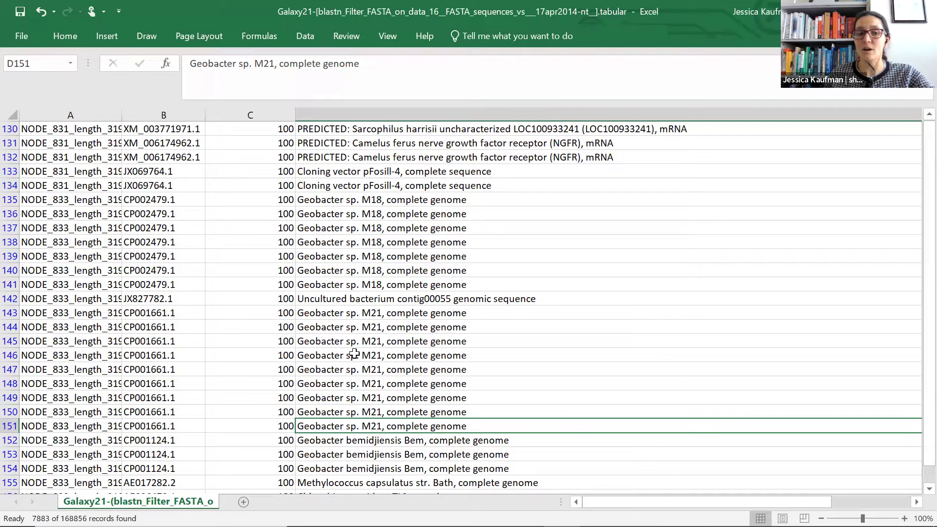
Copy 'Geobacter sp. M21' from row 150's hit description in the formula bar.
scroll(354, 354, down, 20)
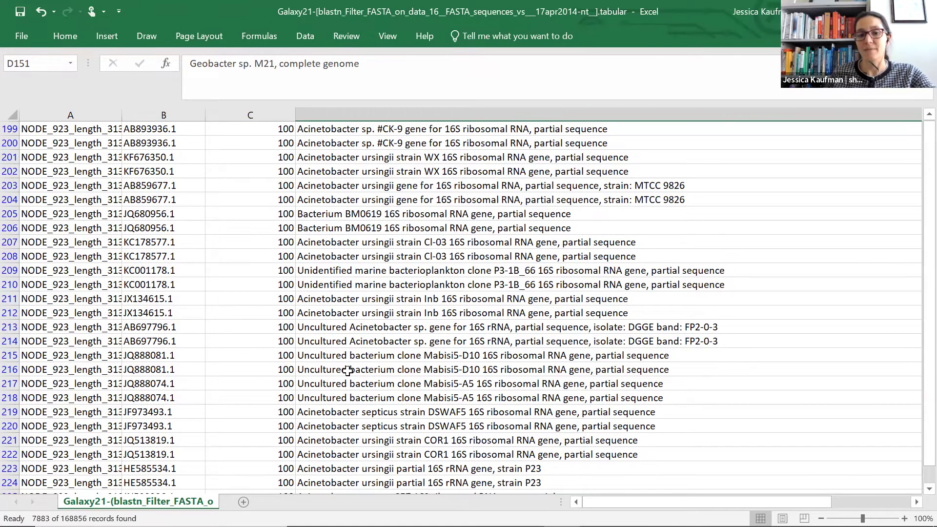
scroll(347, 371, down, 3)
click(346, 343)
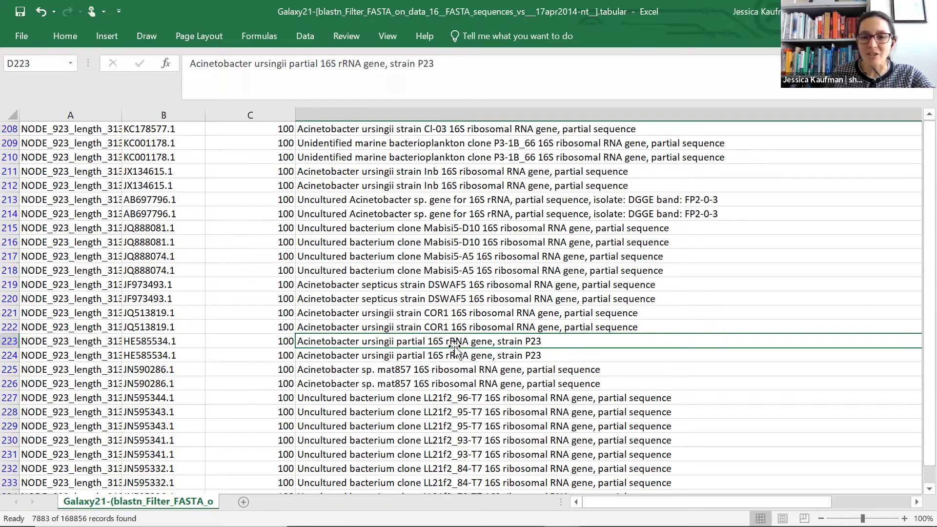
scroll(467, 327, up, 10)
scroll(430, 337, up, 12)
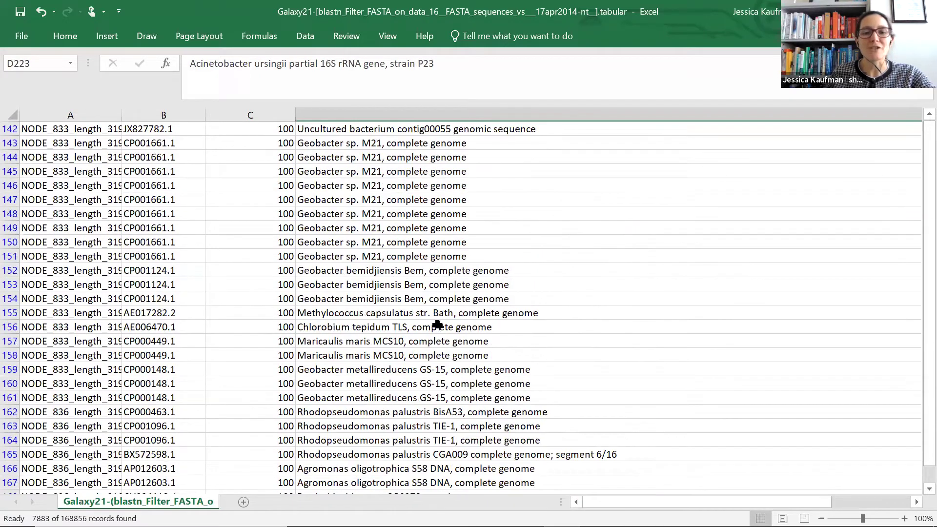
click(340, 246)
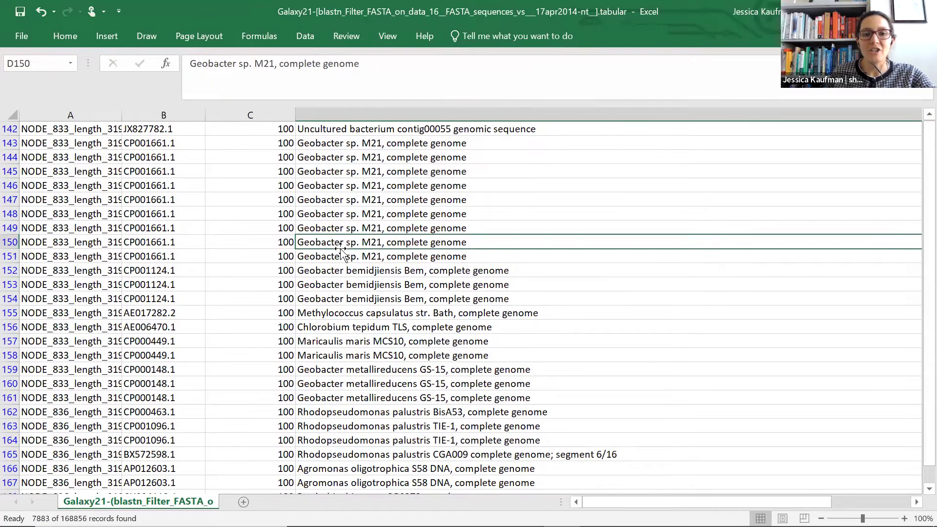
drag(278, 65, 185, 63)
key(ctrl+c)
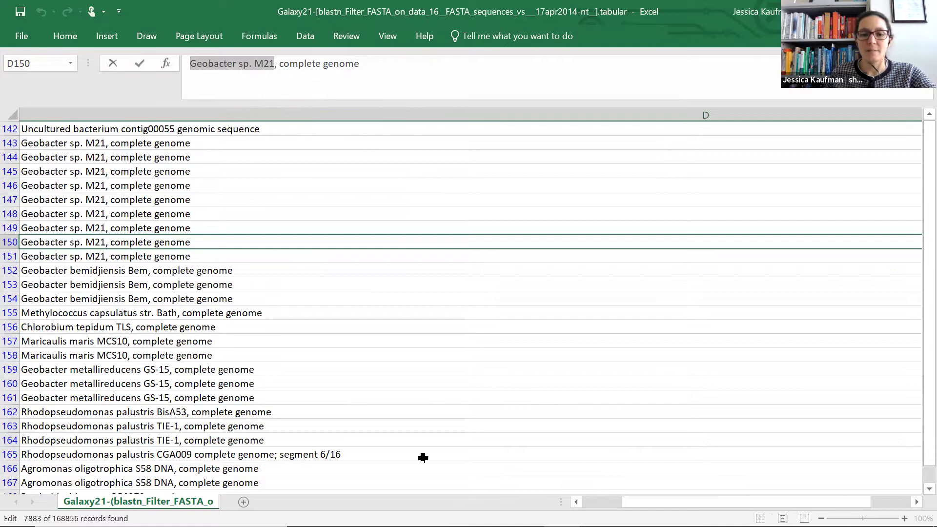
Reach the NCBI Genome home page through a Google search for 'ncbi genome' in a new tab.
click(490, 513)
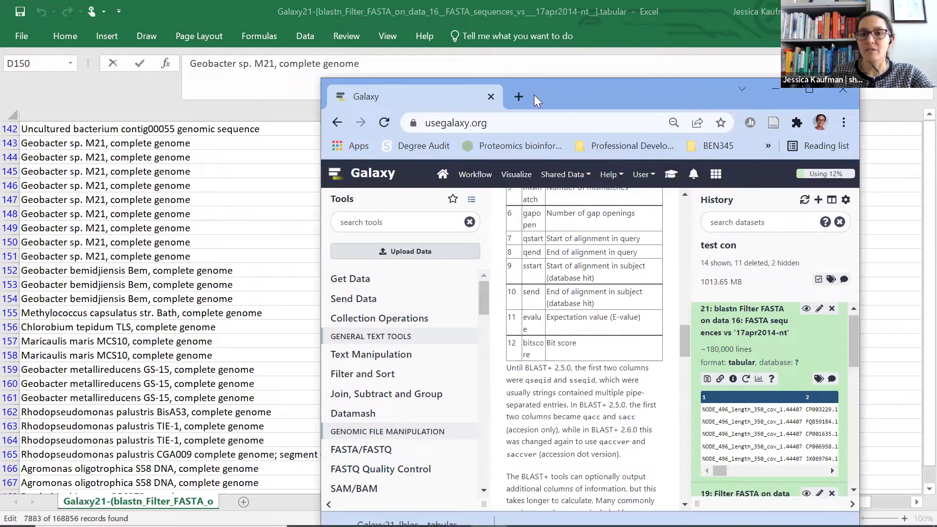
click(519, 96)
text(ncbi genome)
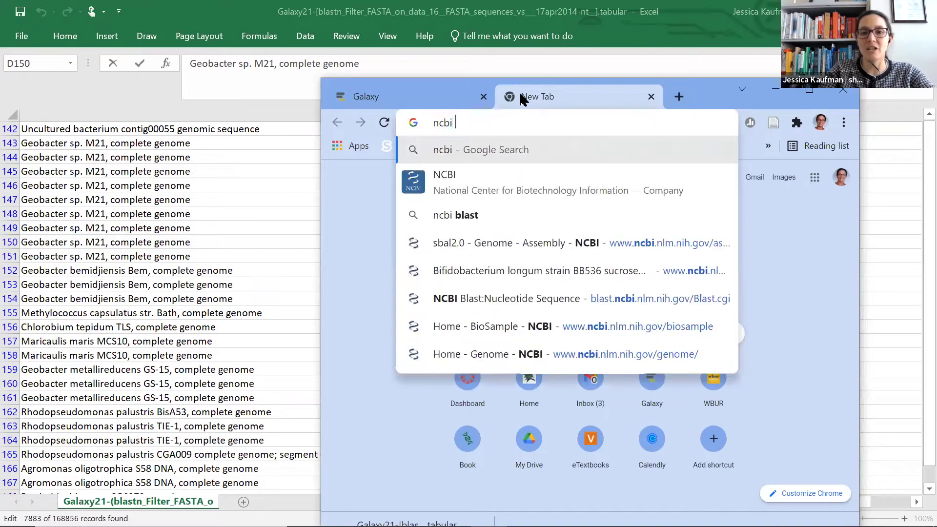
key(Return)
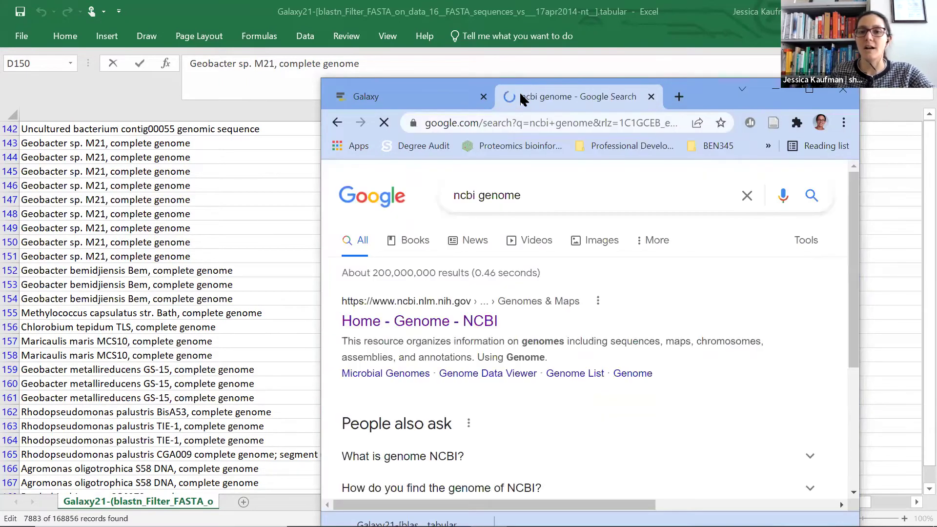
click(481, 308)
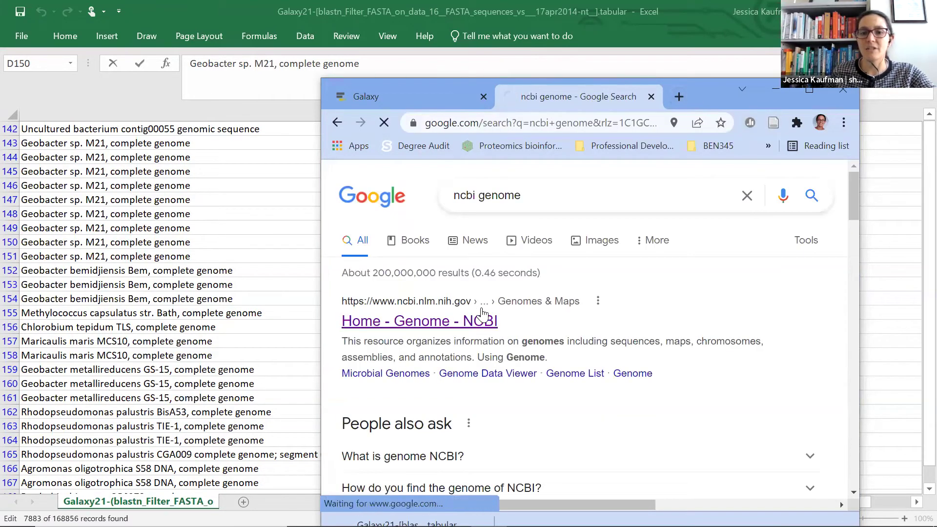
Search NCBI Genome for Geobacter sp. M21, find no items, clear the box and return to Excel.
key(ctrl+v)
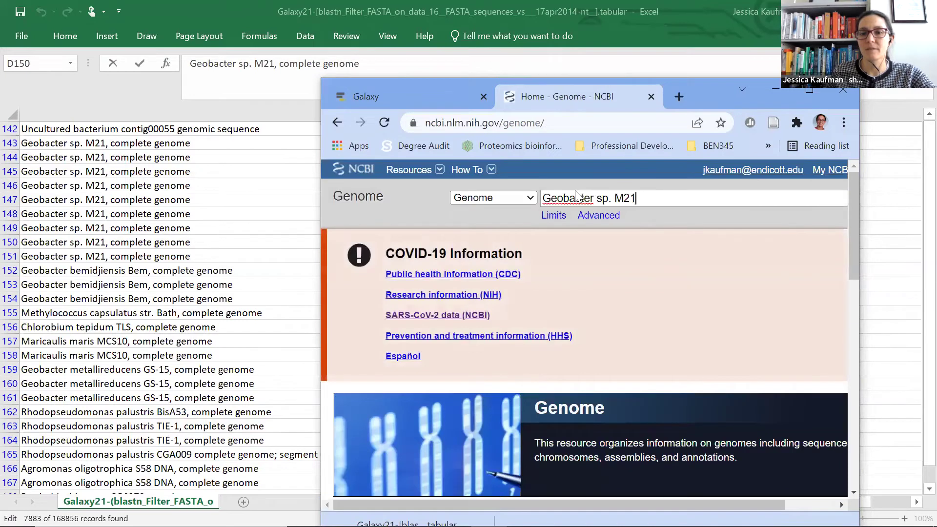
key(Return)
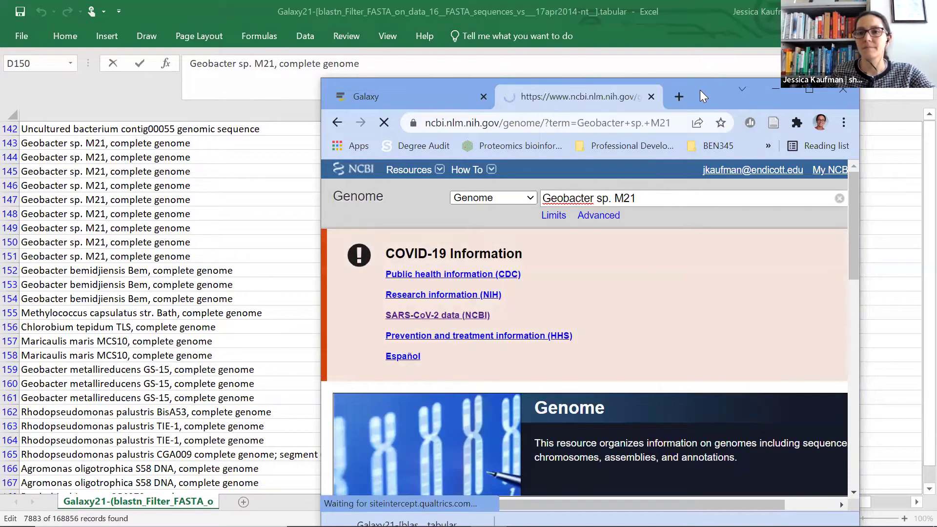
drag(691, 90, 492, 48)
click(615, 44)
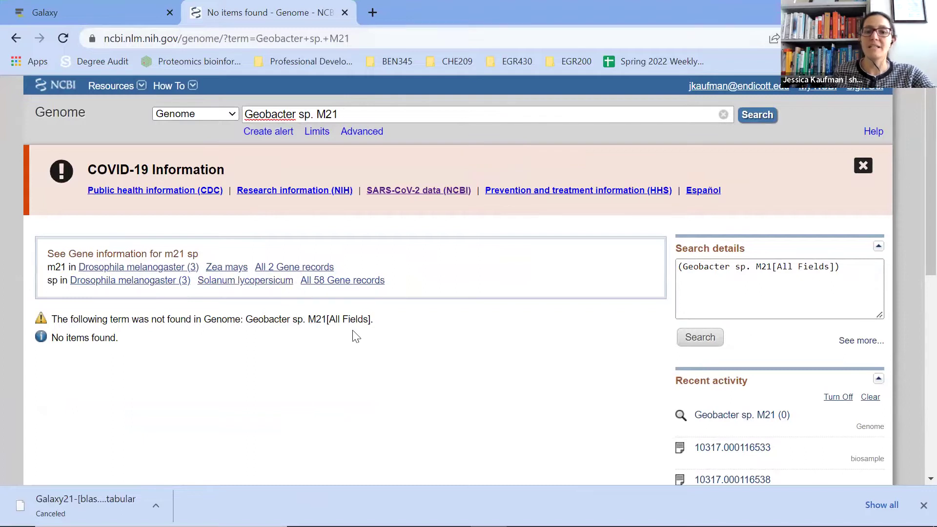
drag(360, 114, 245, 116)
key(BackSpace)
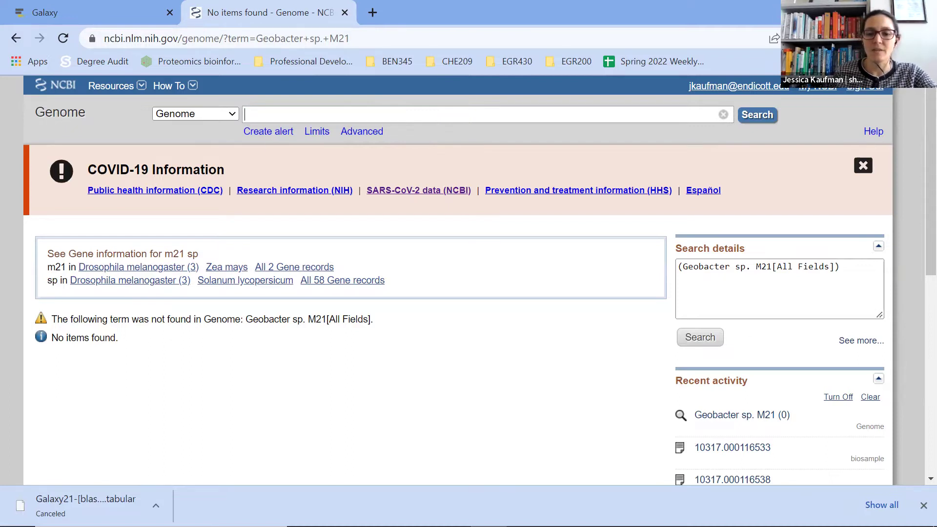
key(alt+Tab)
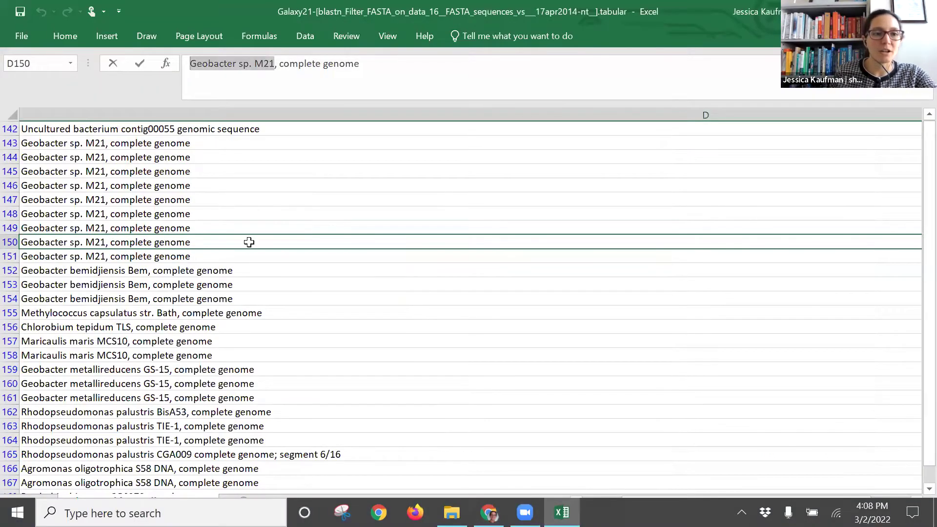
Copy 'Bradyrhizobium japonicum USDA 110 DNA' from row 34 and paste it into the NCBI Genome search box.
scroll(47, 204, up, 10)
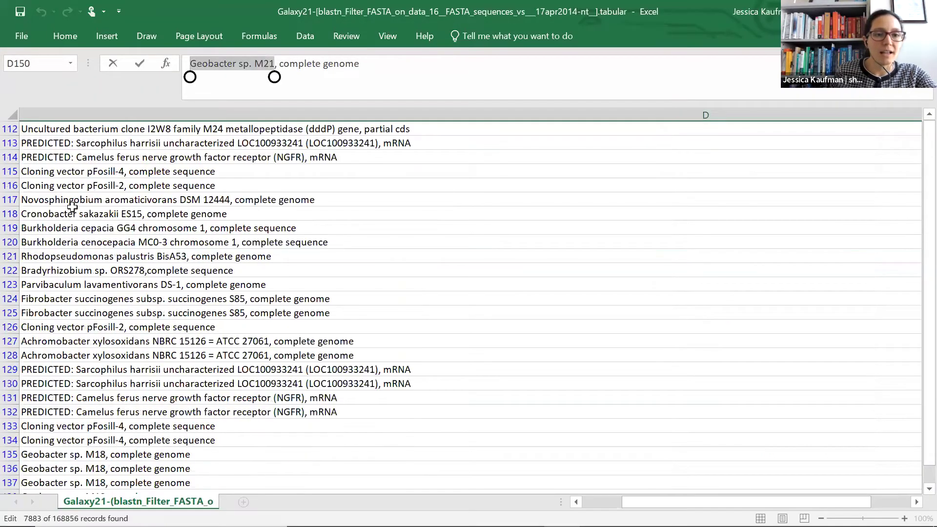
click(137, 202)
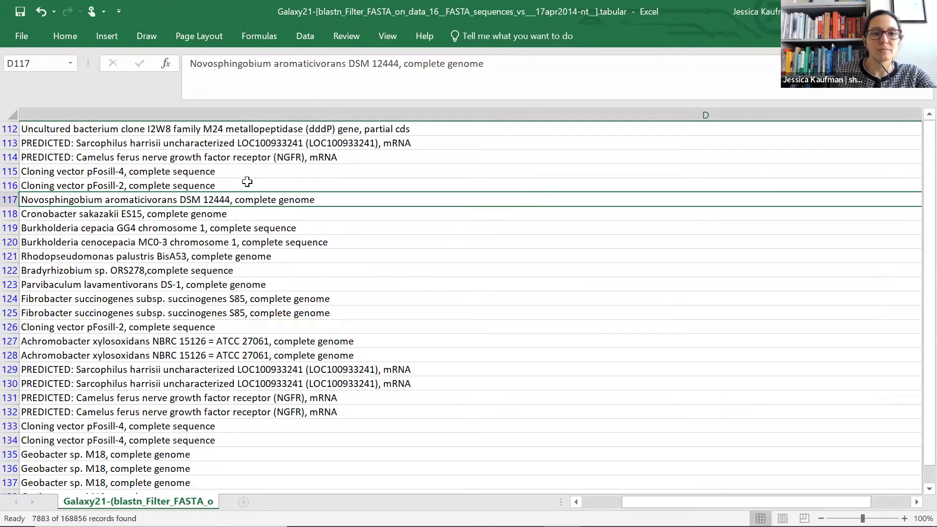
scroll(204, 225, up, 20)
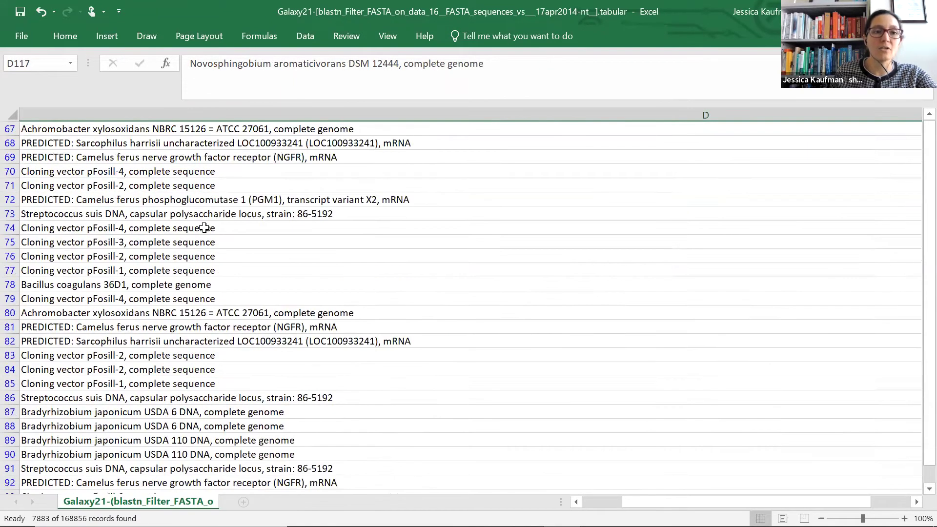
scroll(203, 228, up, 12)
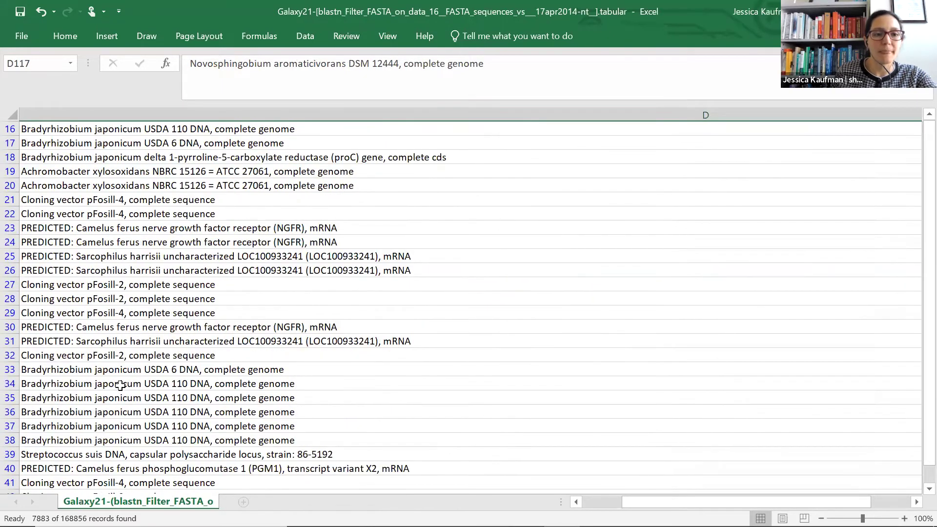
click(113, 386)
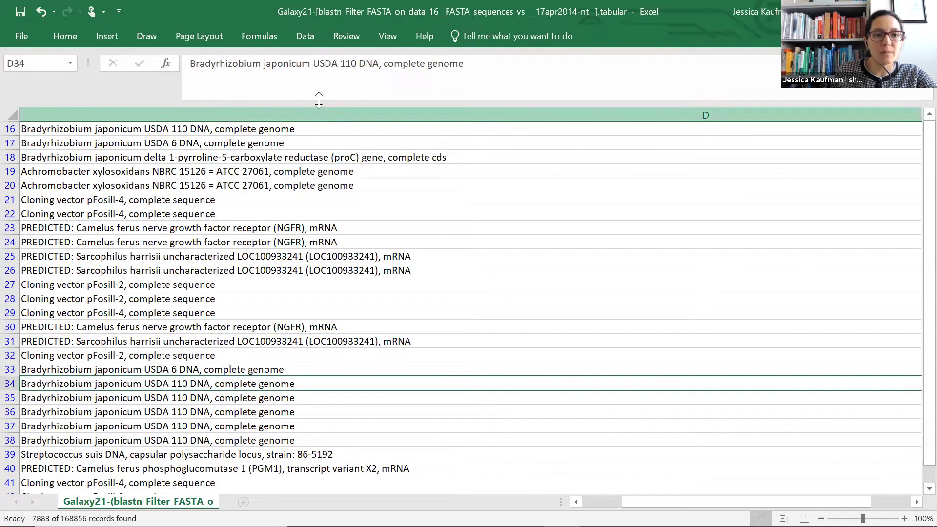
drag(379, 65, 177, 65)
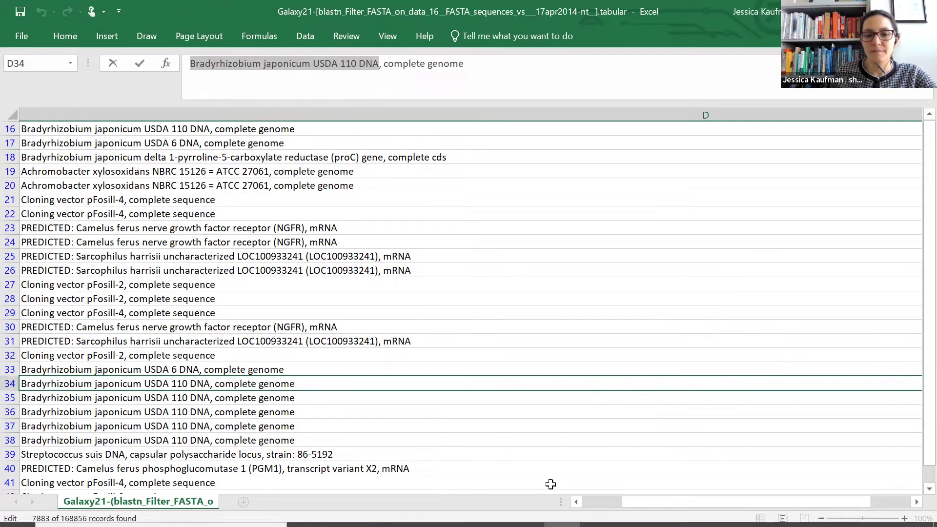
click(489, 516)
click(393, 119)
text(Bradyrhizobium japonicum USDA 110 DNA)
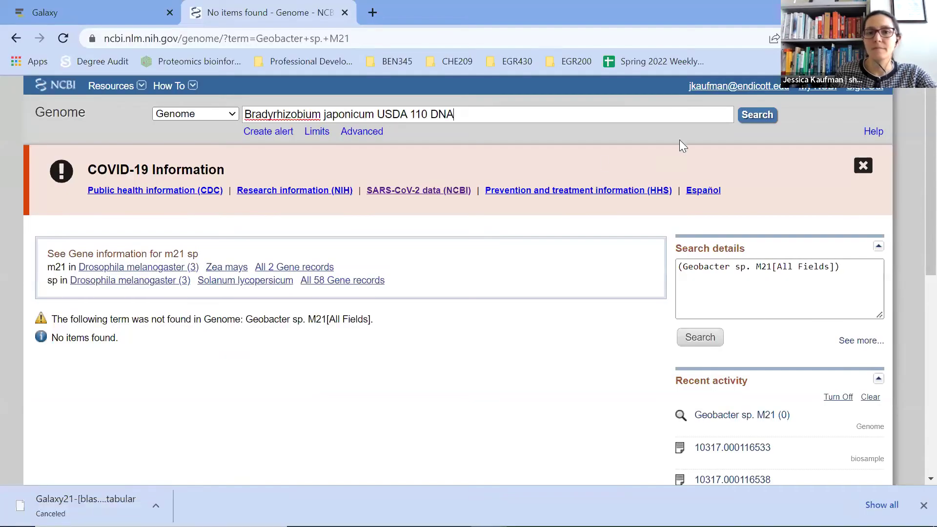
Search NCBI Genome for 'Bradyrhizobium japonicum', dropping 'USDA 110 DNA' from the query.
click(748, 121)
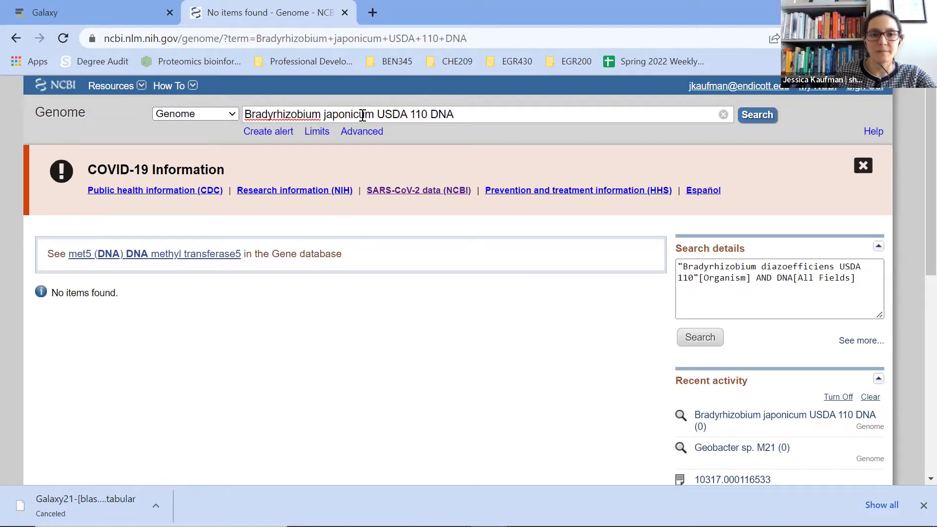
drag(376, 108, 521, 97)
key(BackSpace)
key(Return)
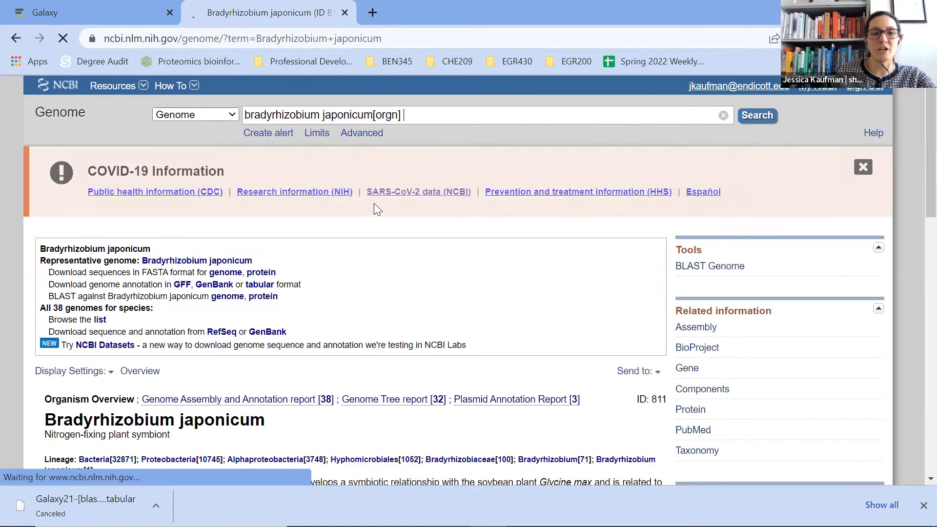
Download the representative Bradyrhizobium japonicum genome in FASTA format and return to its genome page.
scroll(379, 231, down, 4)
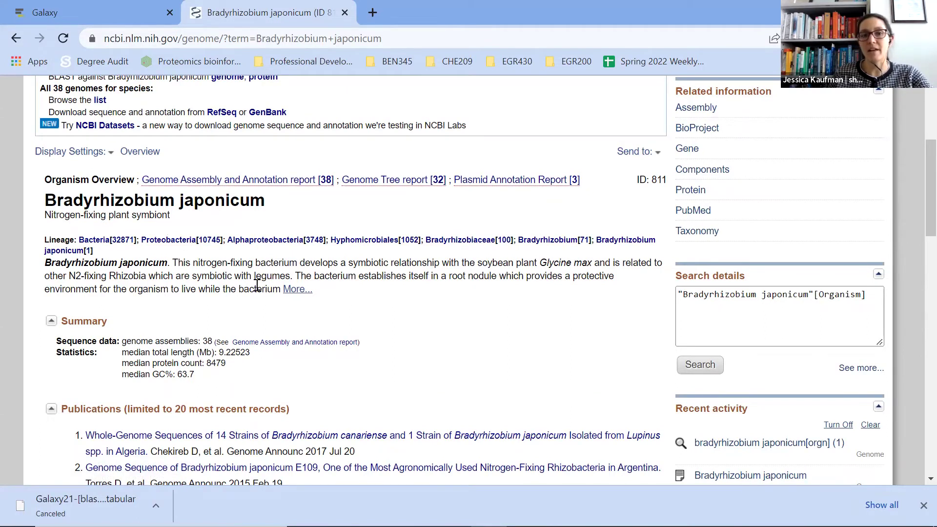
scroll(256, 286, down, 5)
scroll(259, 292, up, 6)
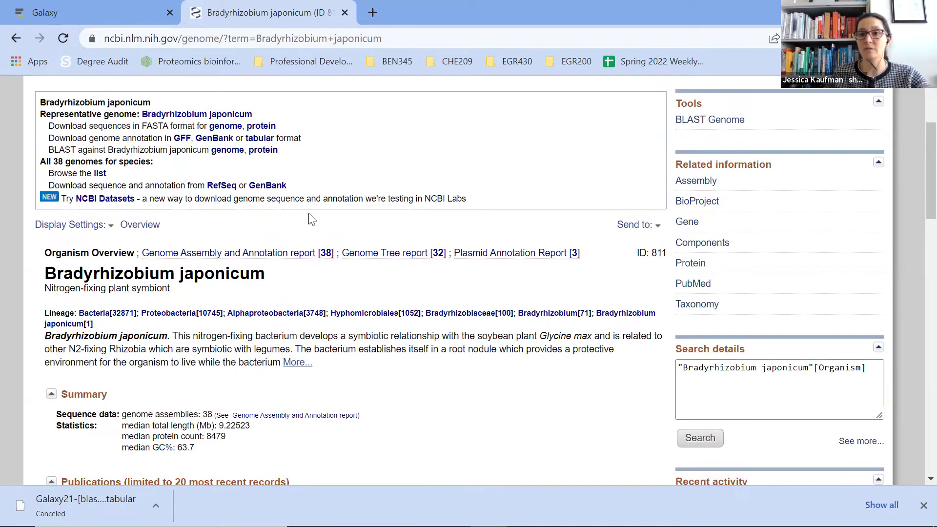
click(223, 128)
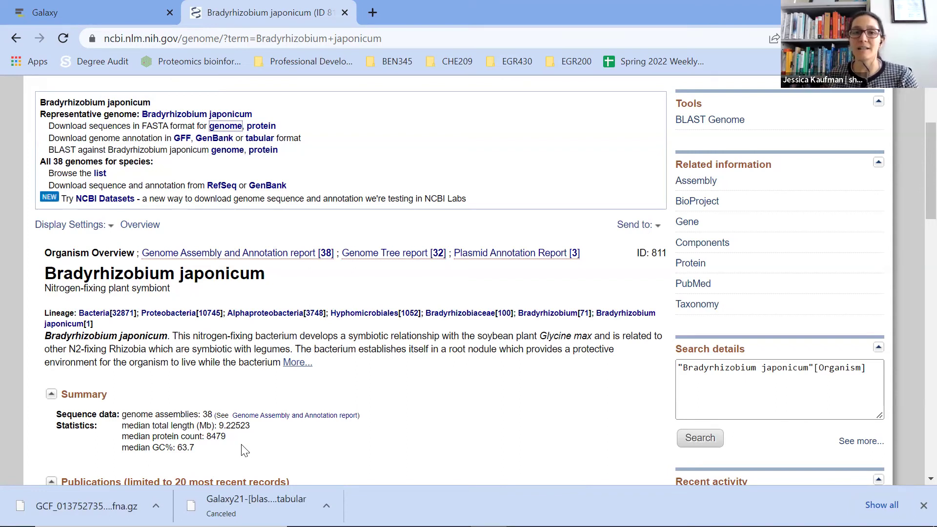
click(92, 12)
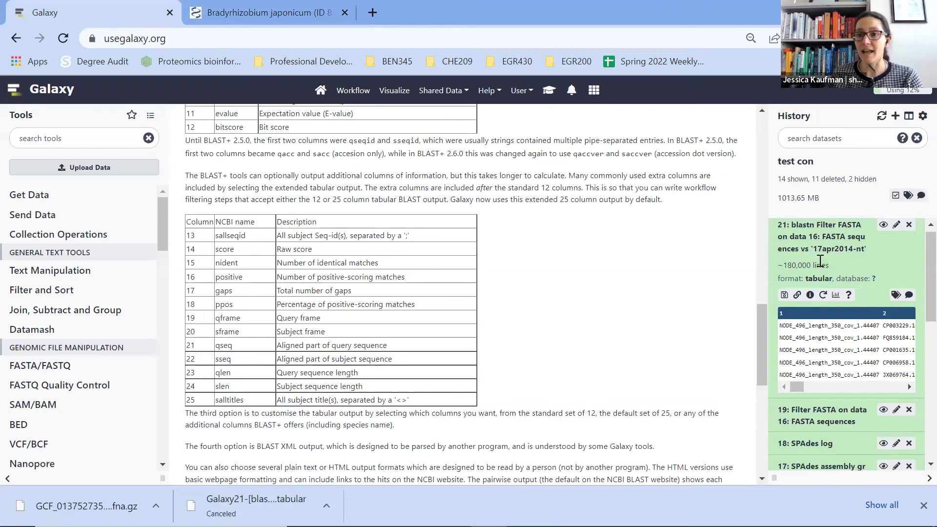
click(256, 8)
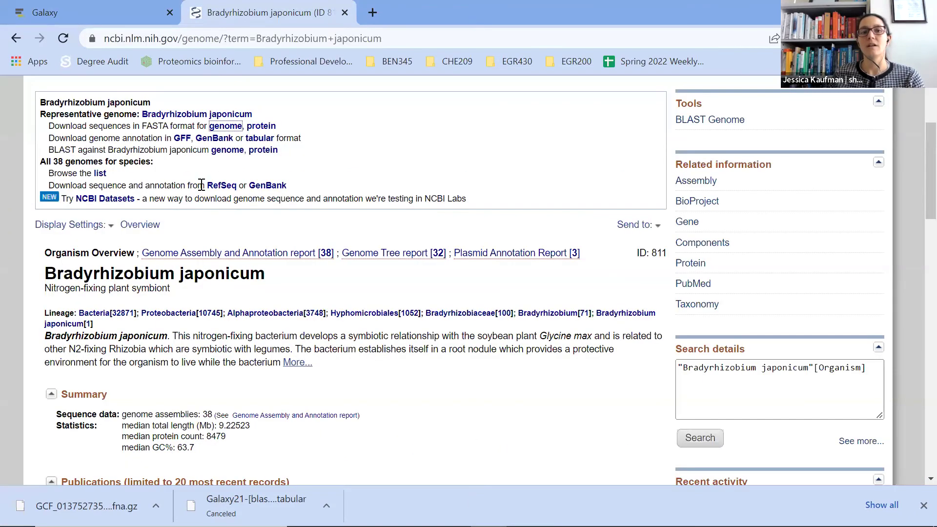